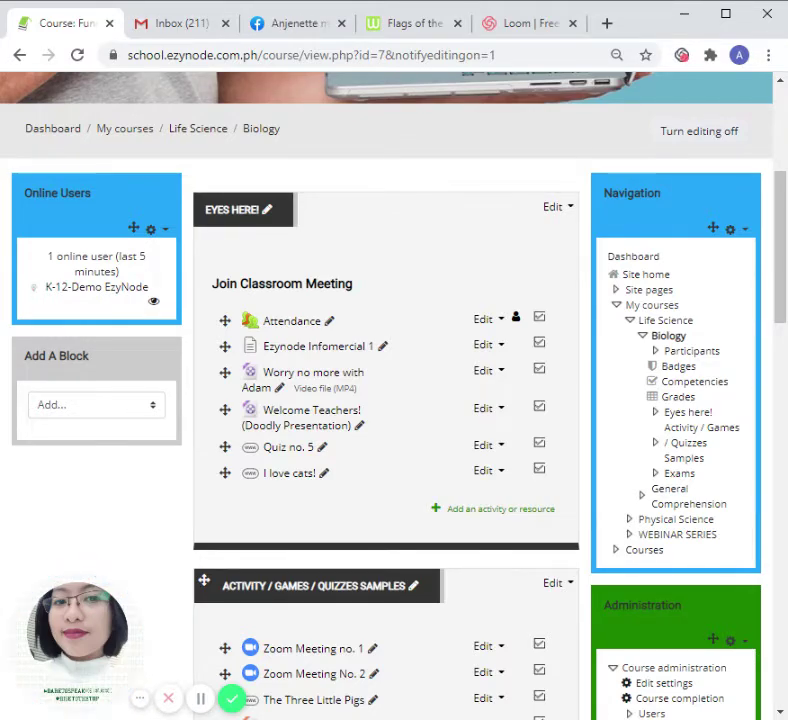
Step: Start a new H5P activity in the Biology course and scroll down its Adding a new H5P form
click(494, 512)
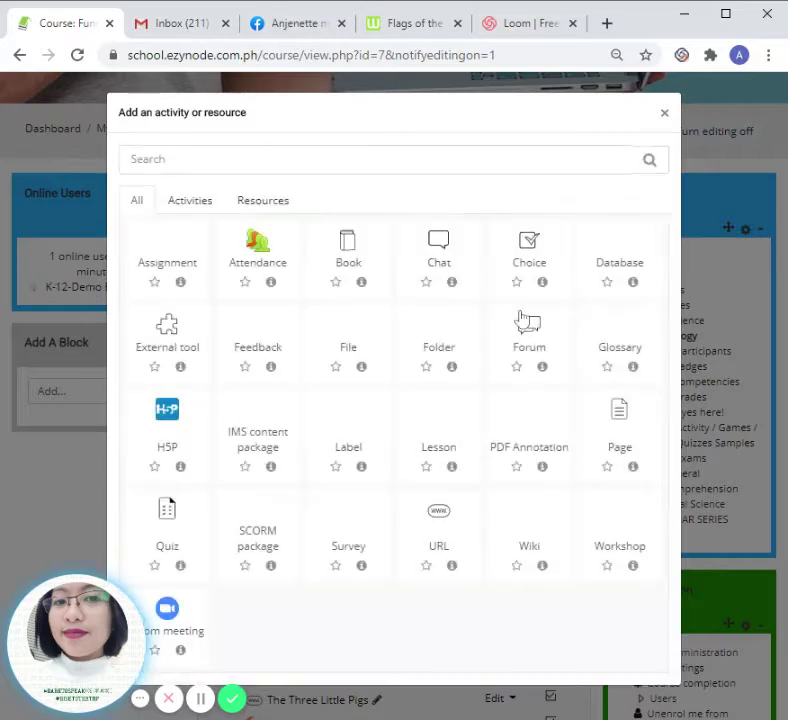
click(167, 415)
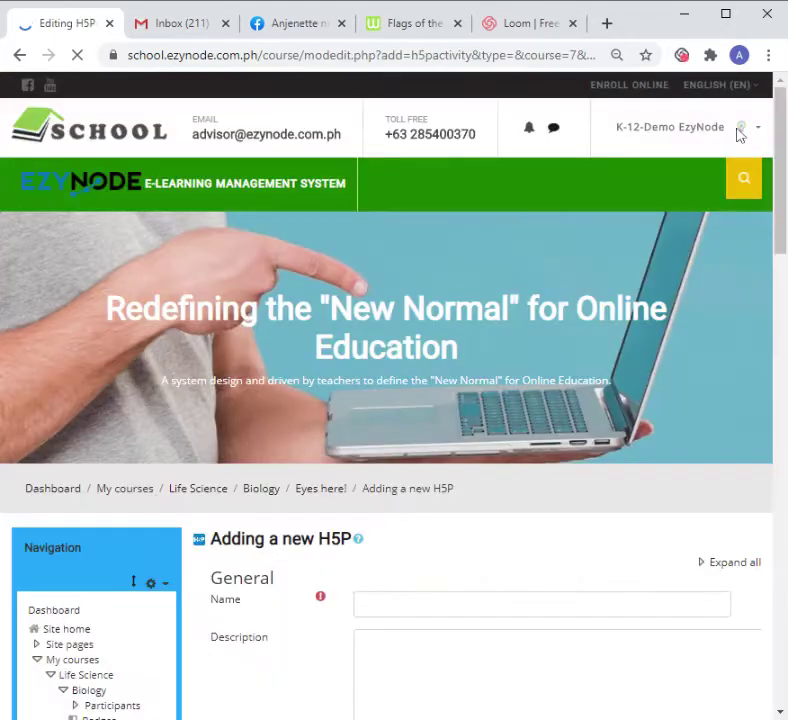
scroll(575, 441, down, 5)
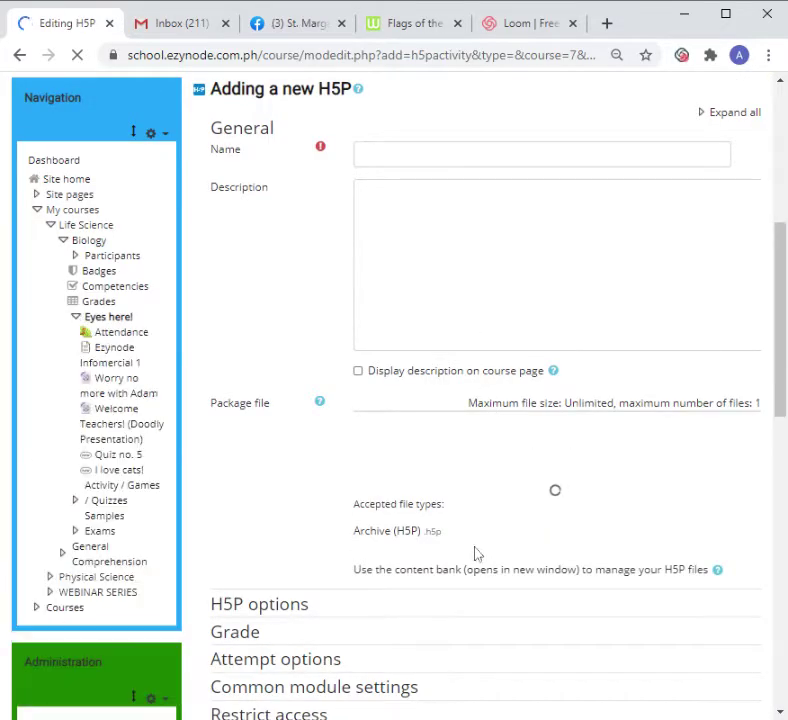
scroll(471, 607, down, 2)
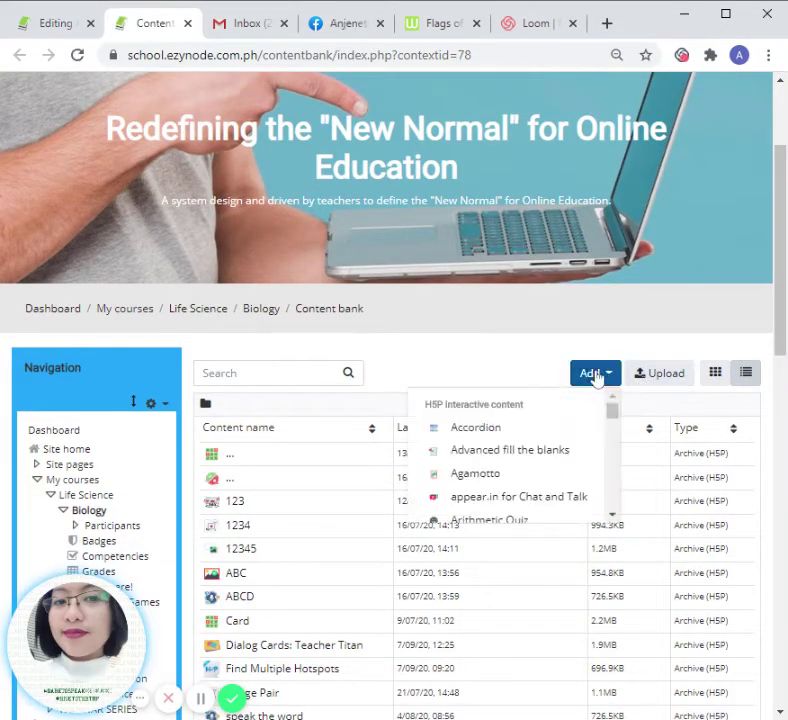
Step: Choose Flashcards from the content bank's H5P interactive content list
scroll(495, 498, down, 1)
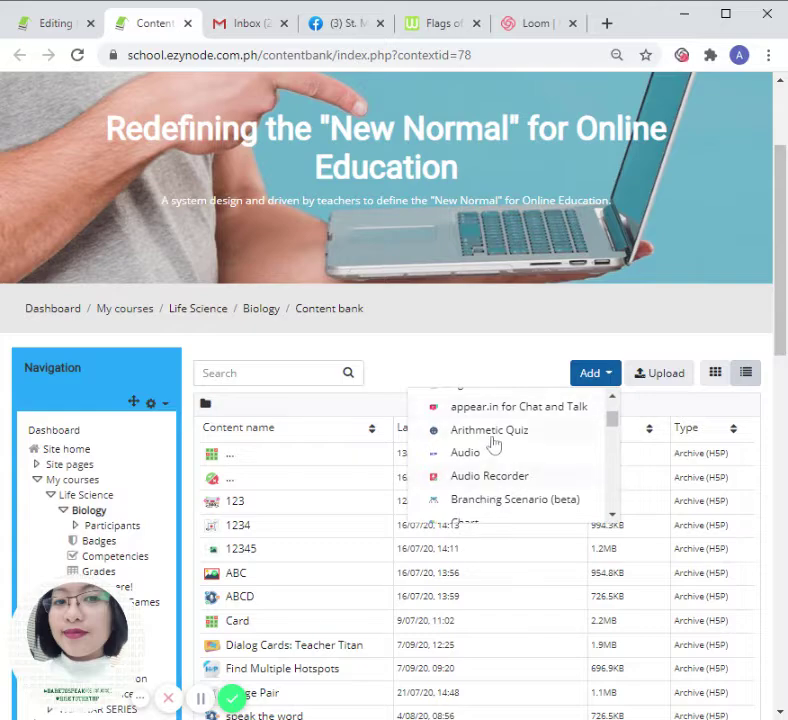
scroll(491, 455, down, 3)
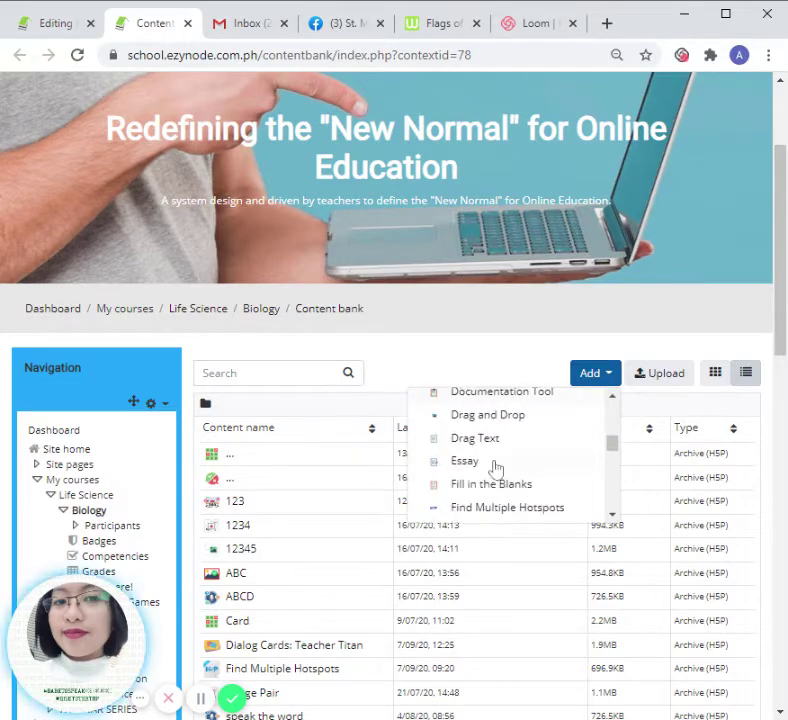
scroll(496, 471, down, 1)
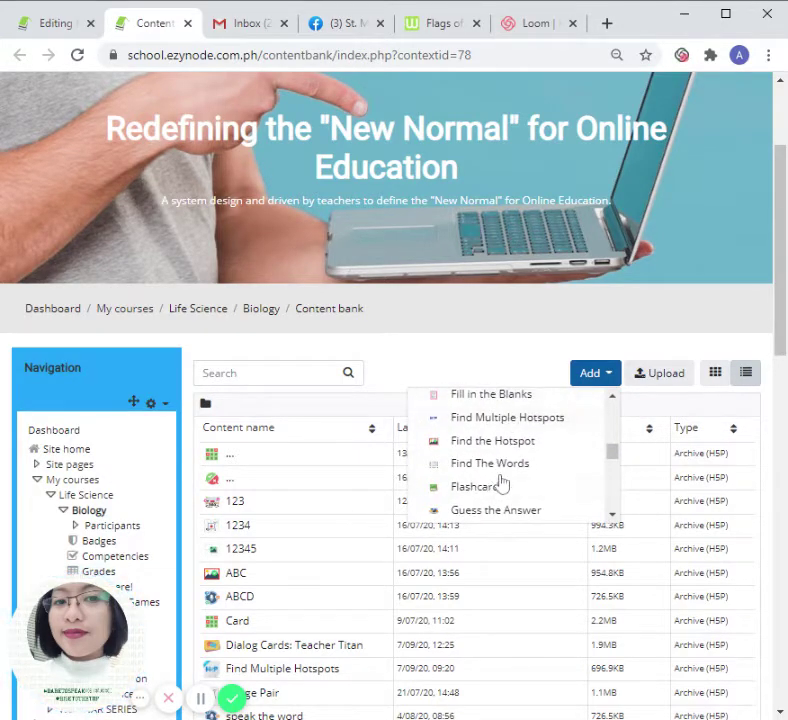
click(477, 487)
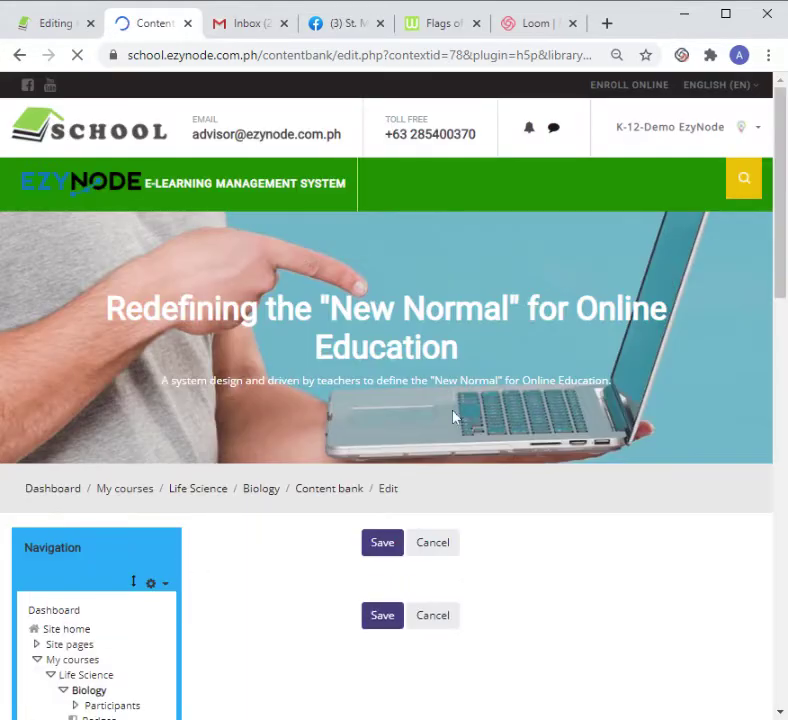
Step: Add three more cards so the flashcard set has four
scroll(403, 468, down, 4)
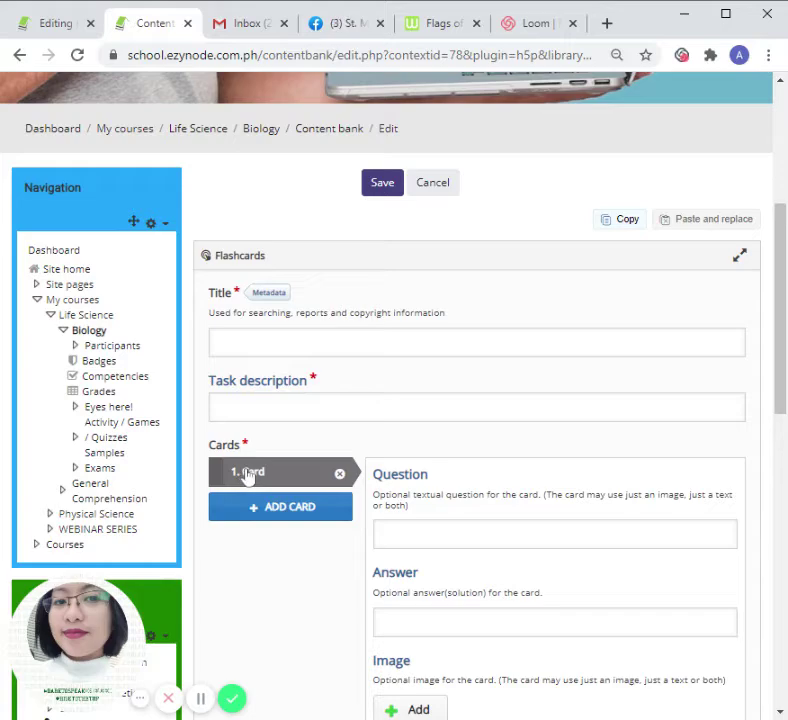
click(255, 506)
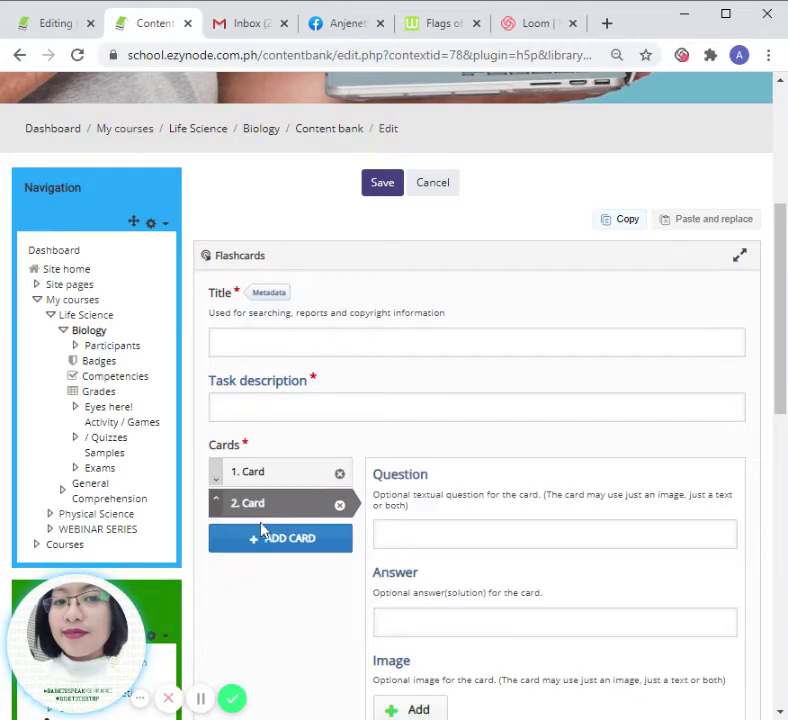
click(262, 530)
click(273, 566)
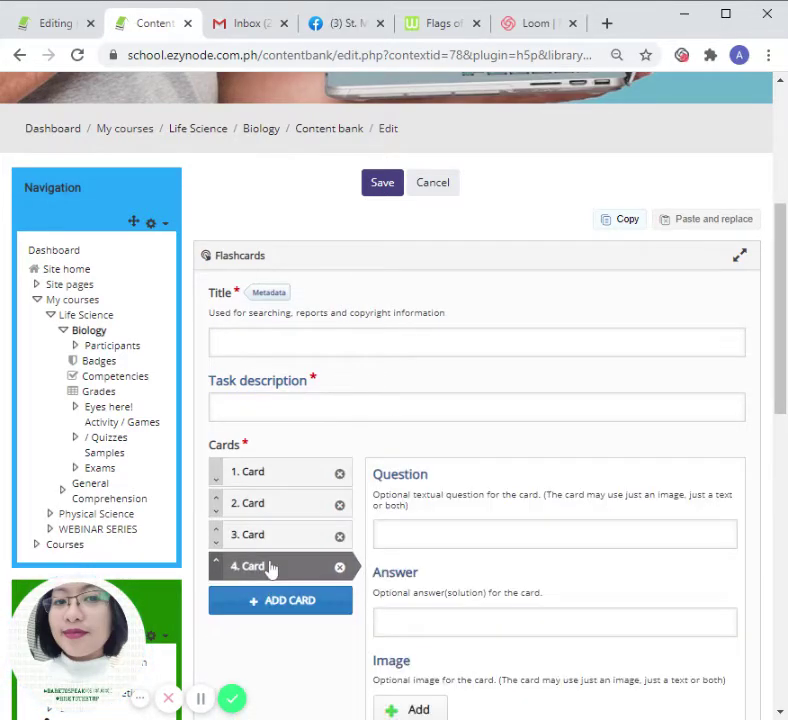
Step: Title the set 'Different Flags in the World' and begin the task description 'Identify the name of the flag shown…'
click(220, 342)
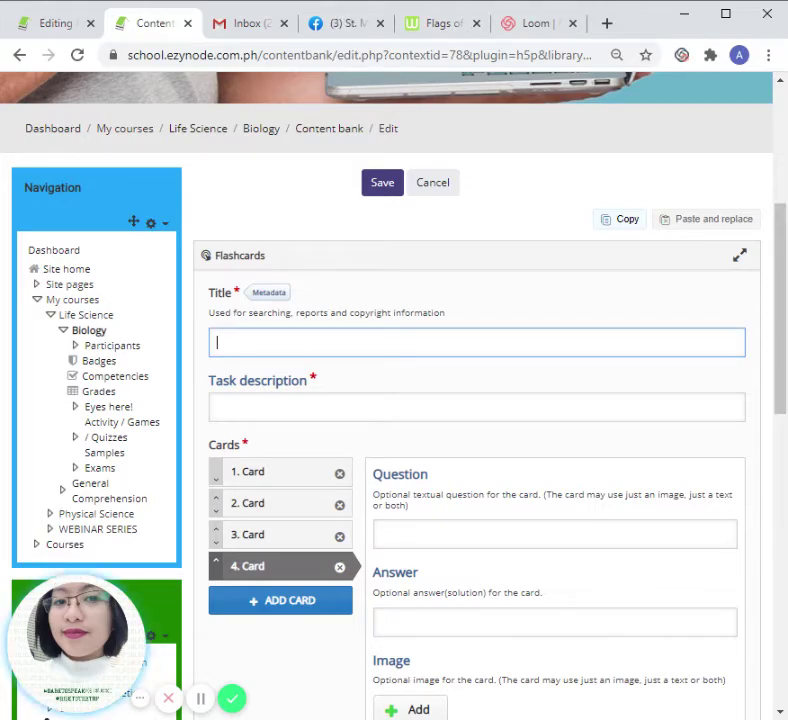
text(Differen)
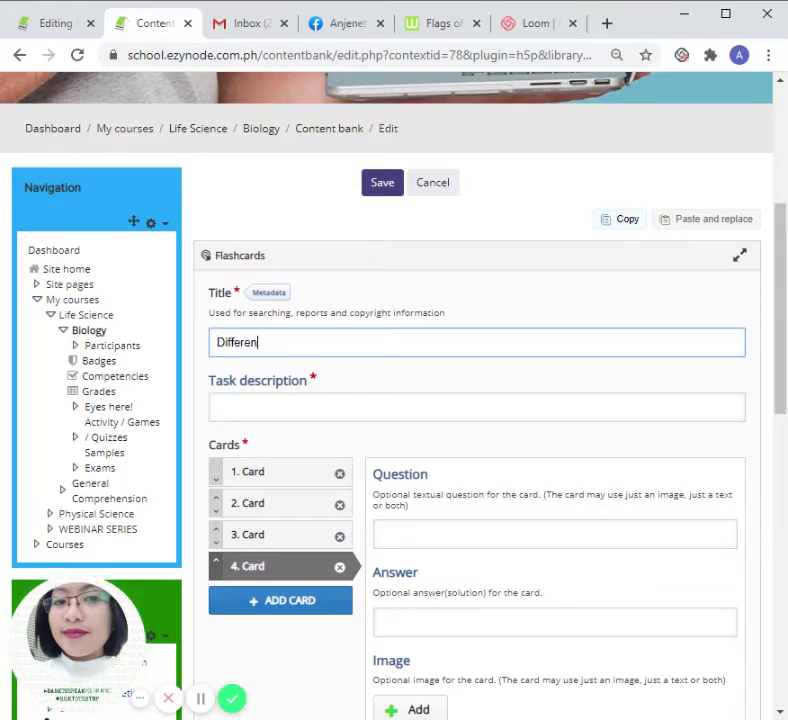
text(t Fl)
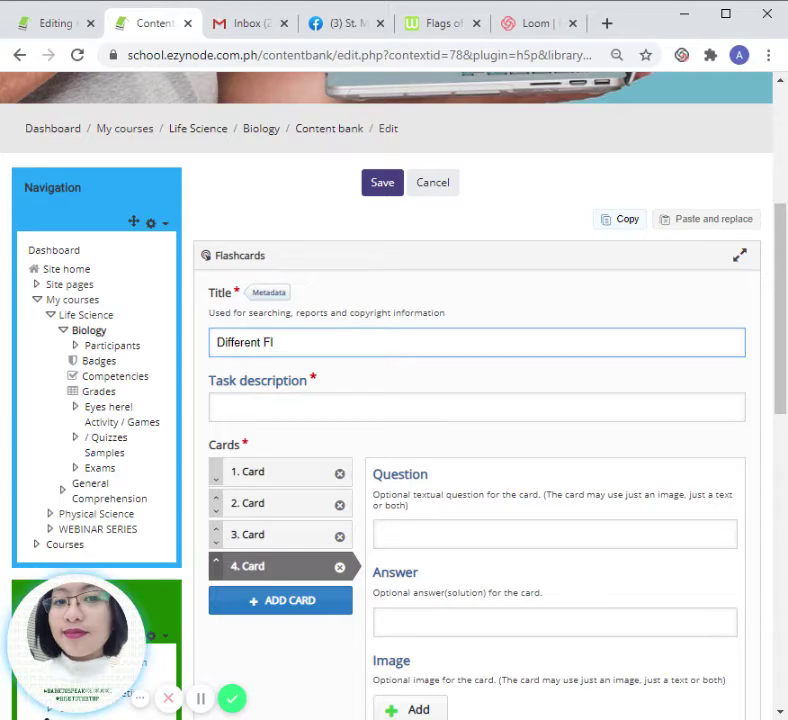
text(asgs in the World)
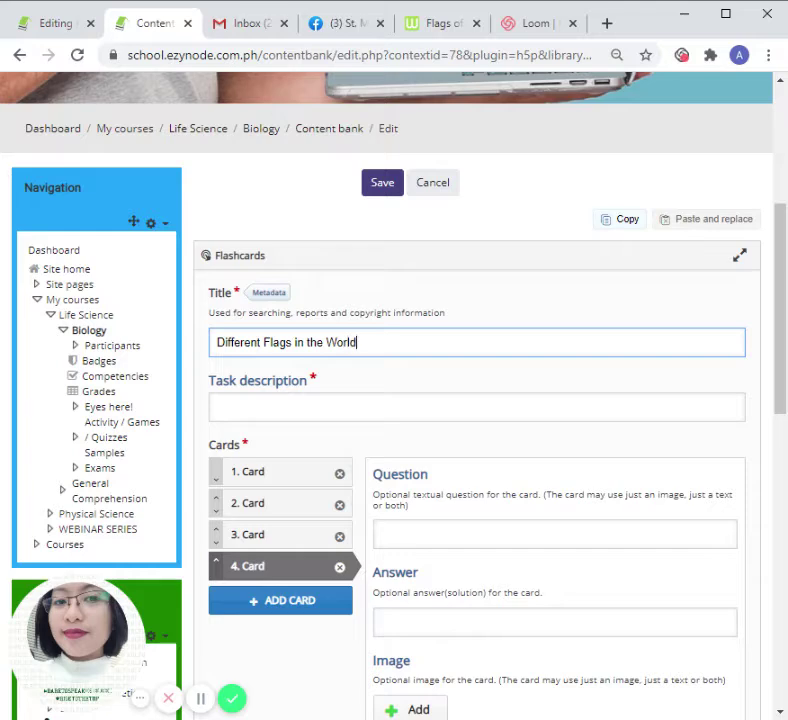
click(240, 407)
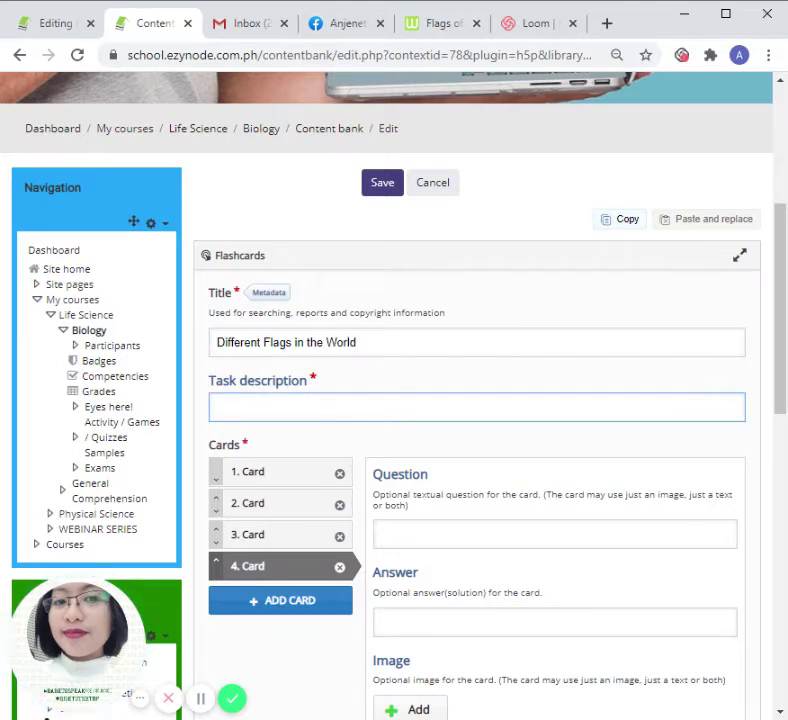
text(Identify the)
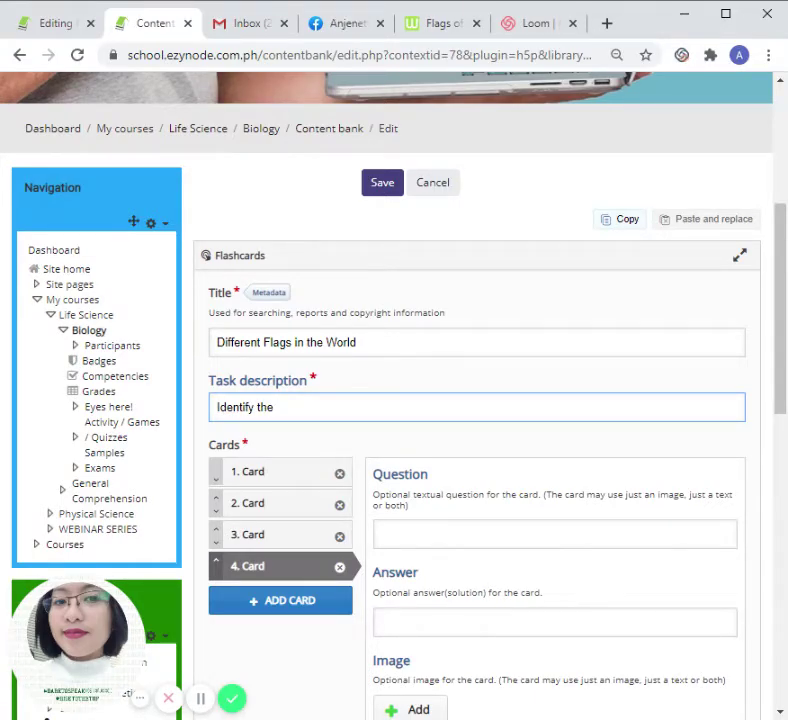
text(name of the flag s)
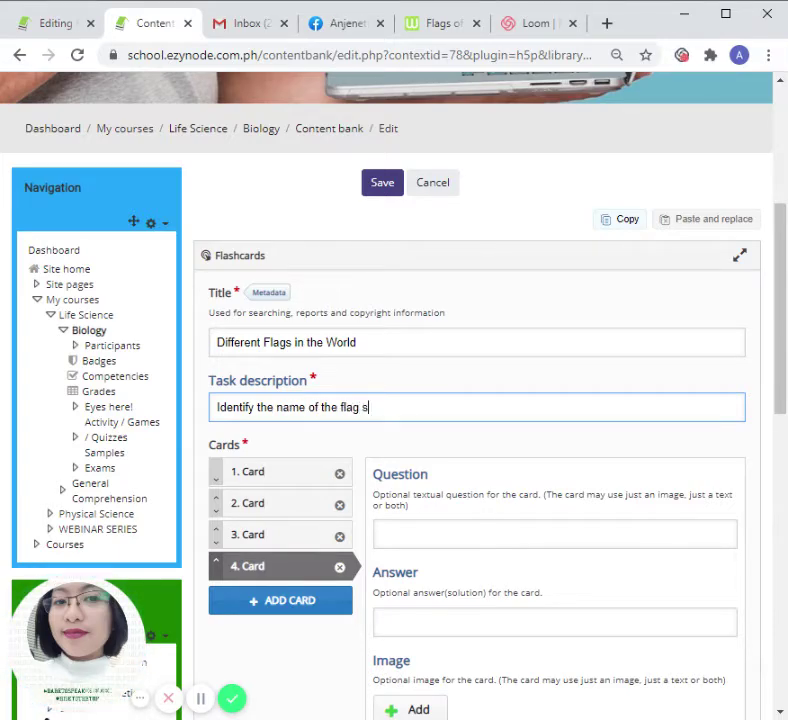
text(h)
text(own i)
Step: Add six more cards, bringing the flashcard set to ten cards
scroll(225, 487, down, 3)
click(284, 432)
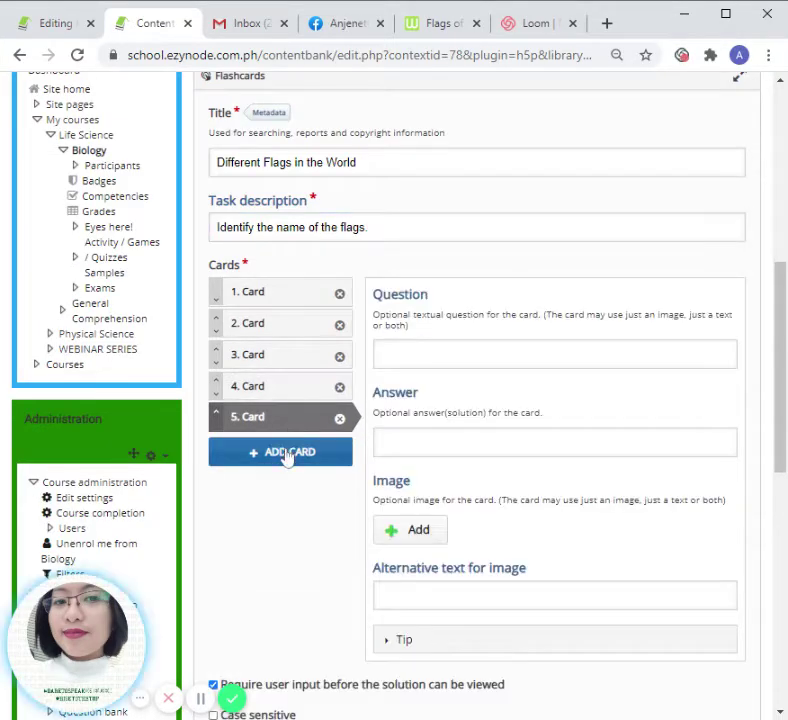
click(287, 453)
click(276, 487)
click(274, 516)
scroll(267, 543, down, 1)
click(267, 463)
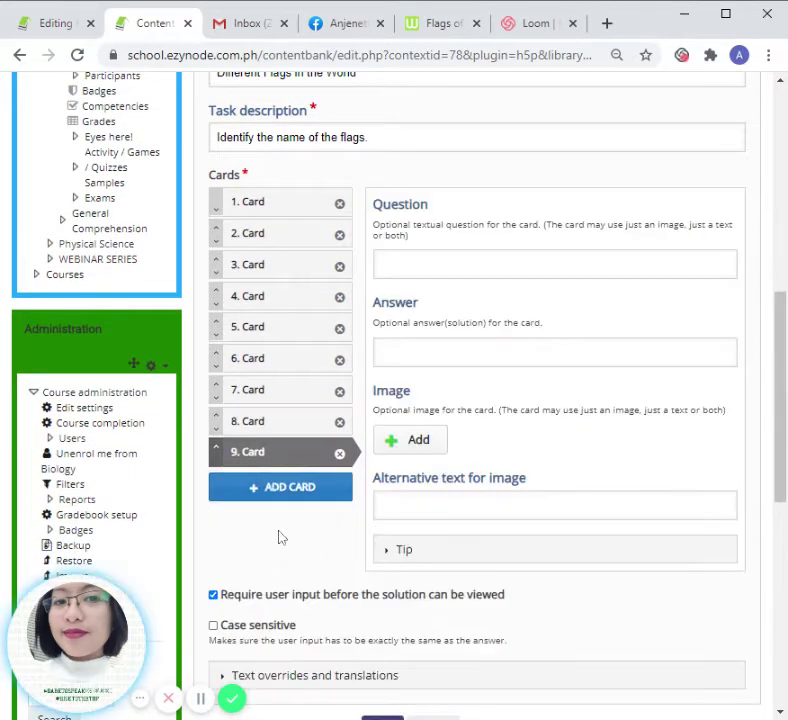
click(294, 488)
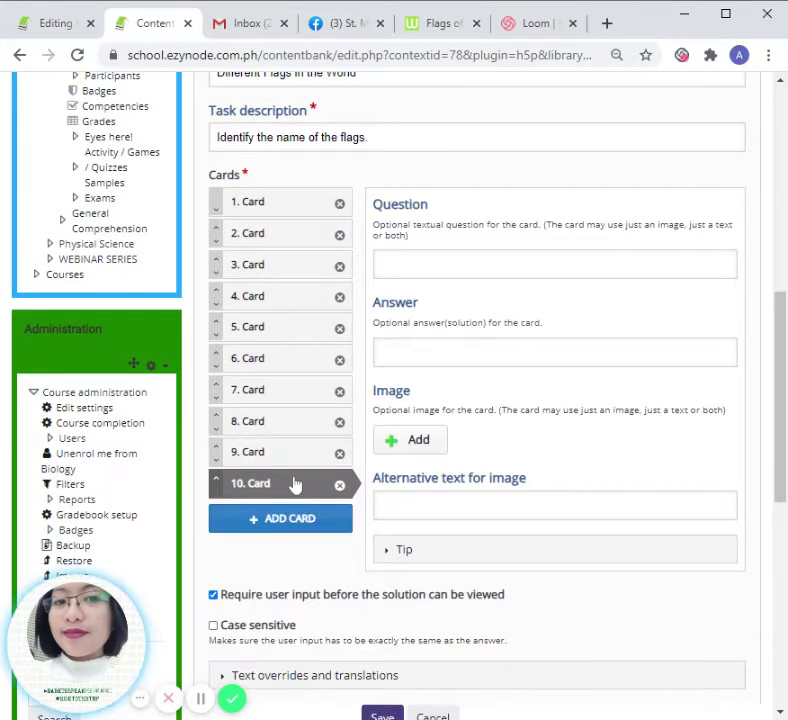
Step: Give card 1 the answer 'Israel' and upload the Israel flag image
click(275, 204)
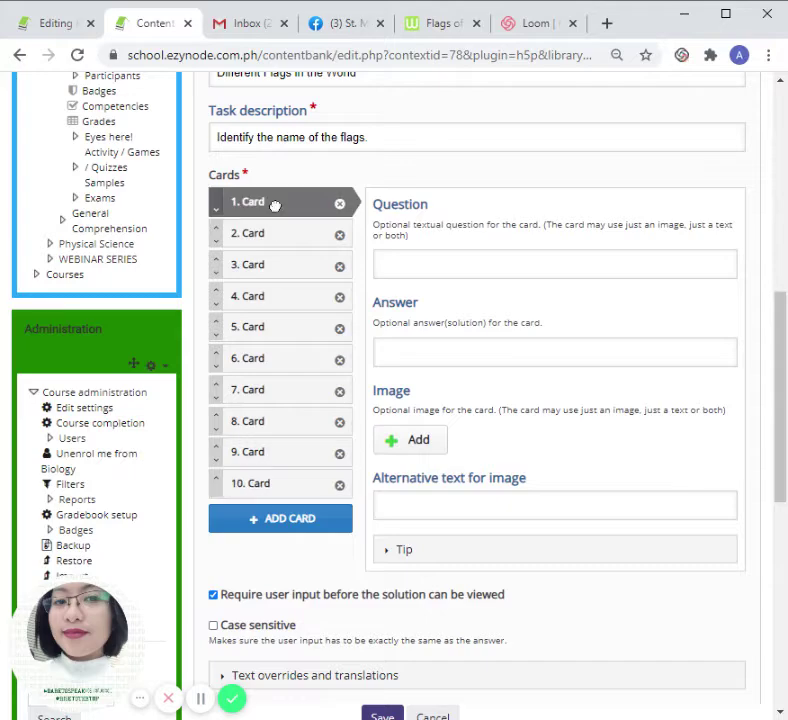
click(459, 263)
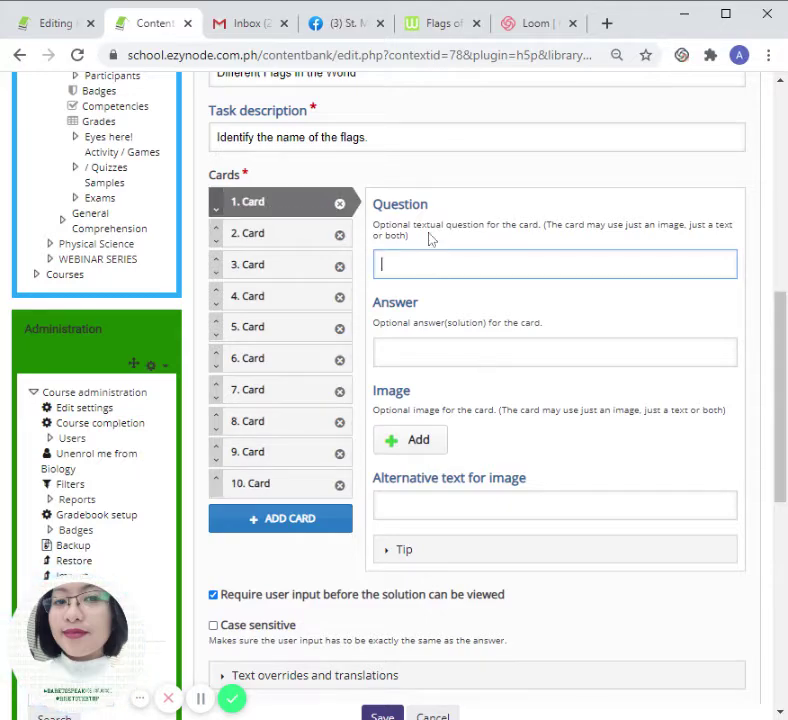
key(Tab)
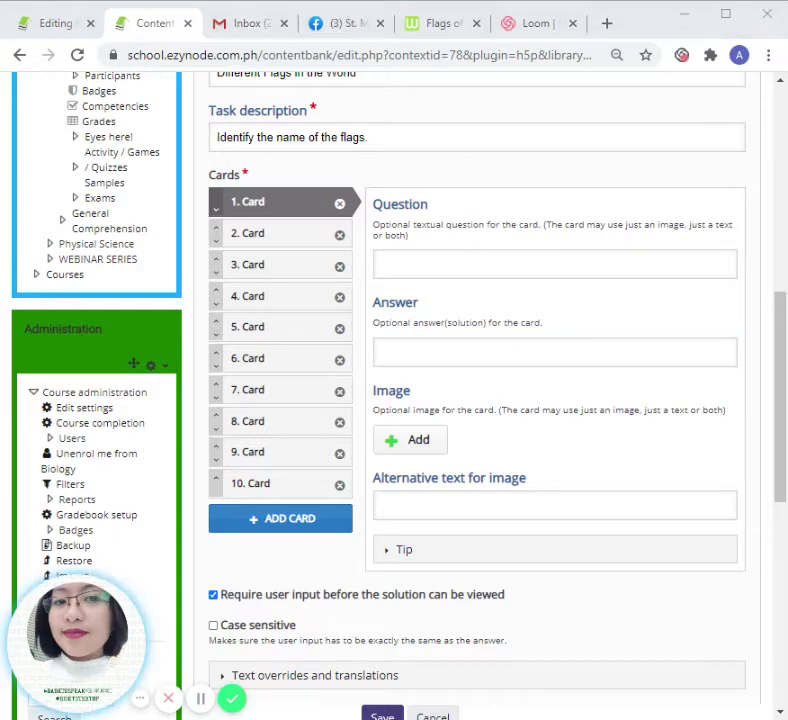
text(Israel)
click(417, 447)
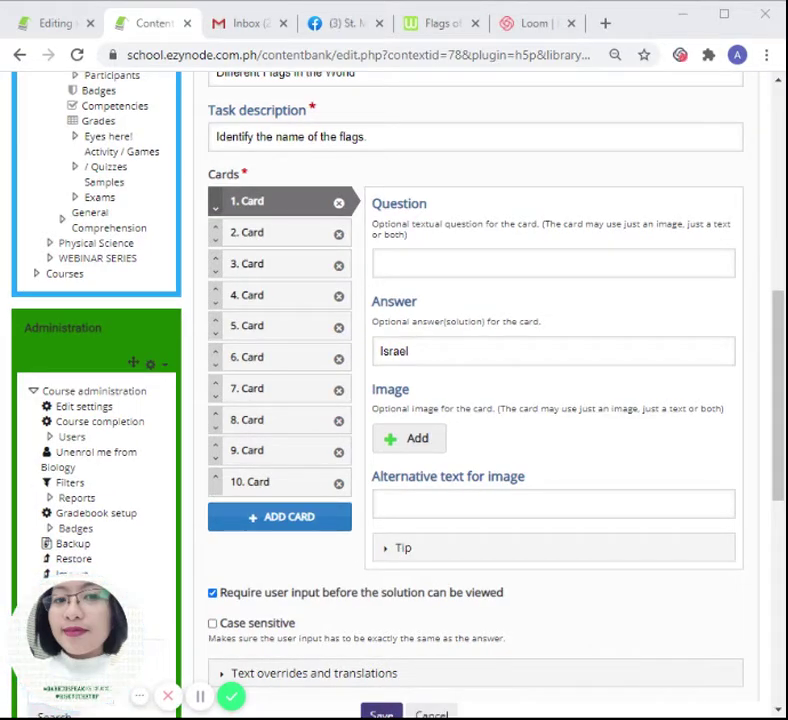
key(Return)
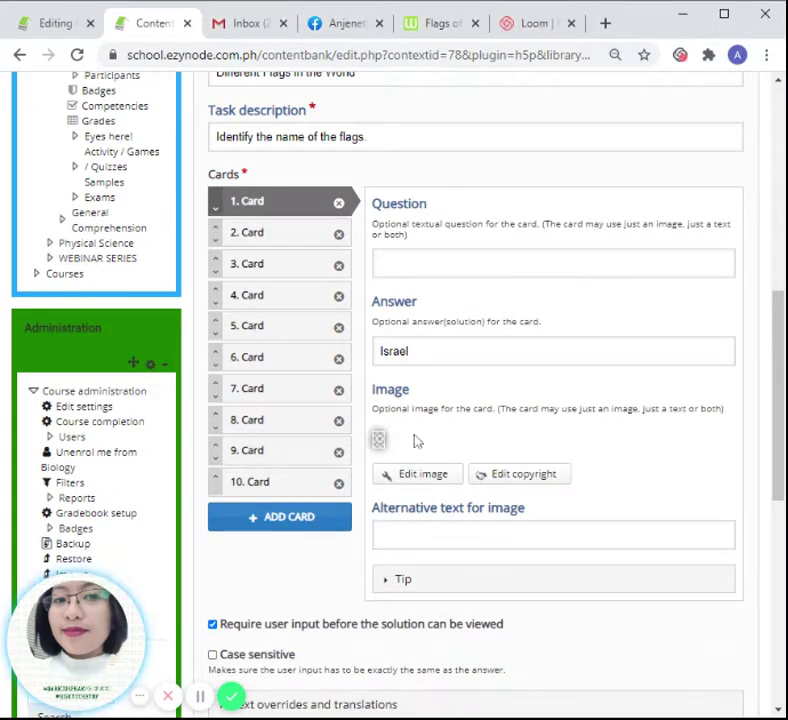
scroll(413, 302, down, 3)
scroll(403, 162, up, 2)
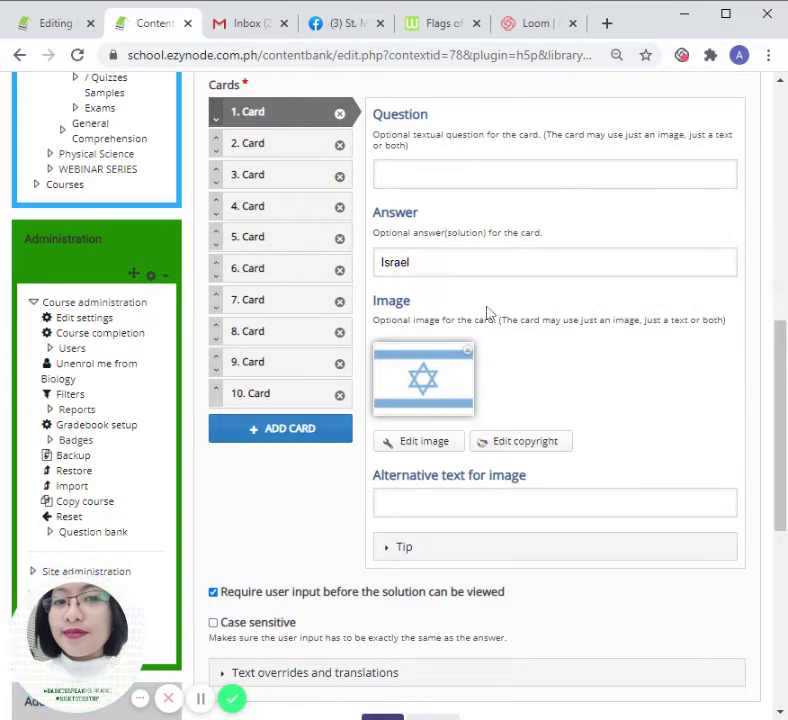
scroll(282, 222, up, 1)
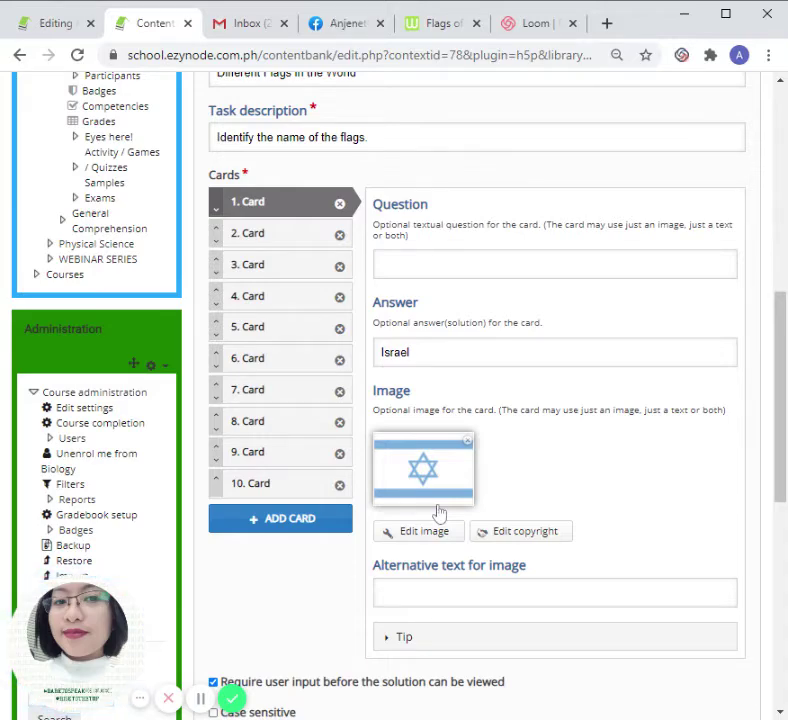
scroll(497, 486, down, 1)
scroll(497, 486, down, 2)
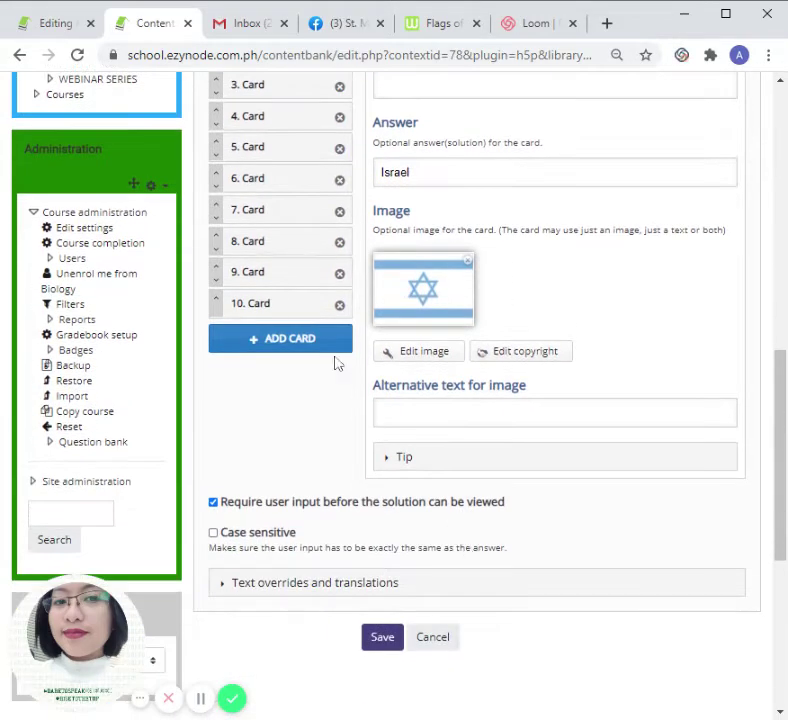
Step: Give card 2 the Australian flag image and the answer 'Australia'
scroll(303, 240, up, 1)
click(274, 143)
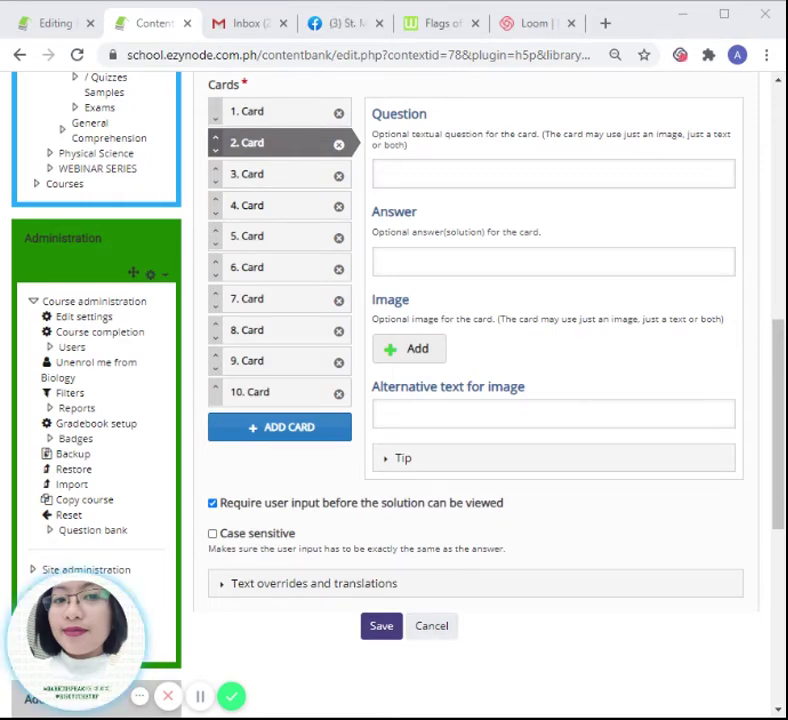
key(Return)
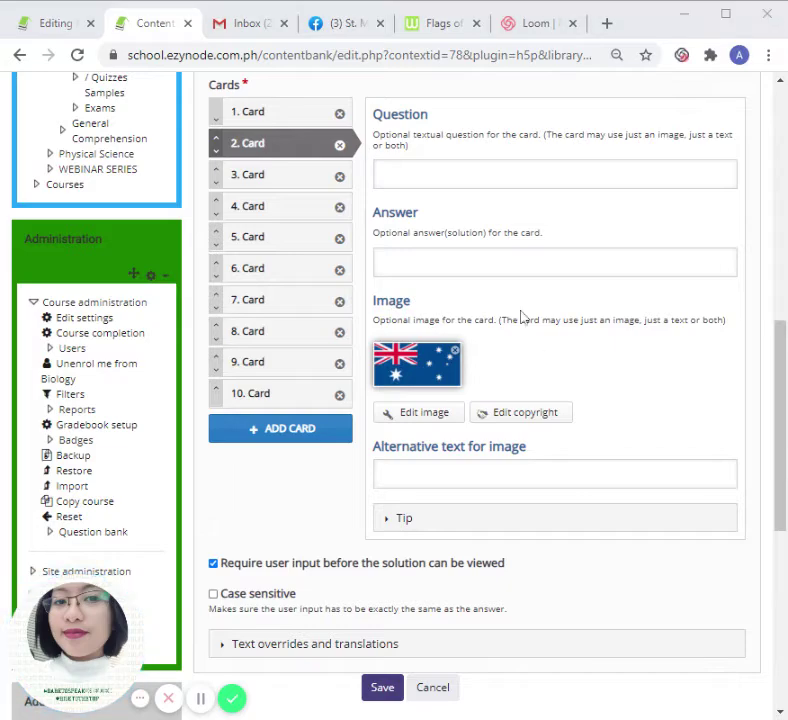
click(513, 262)
text(Australia)
Step: Enter 'Canada' as card 3's answer, then move on to the next cards
click(250, 178)
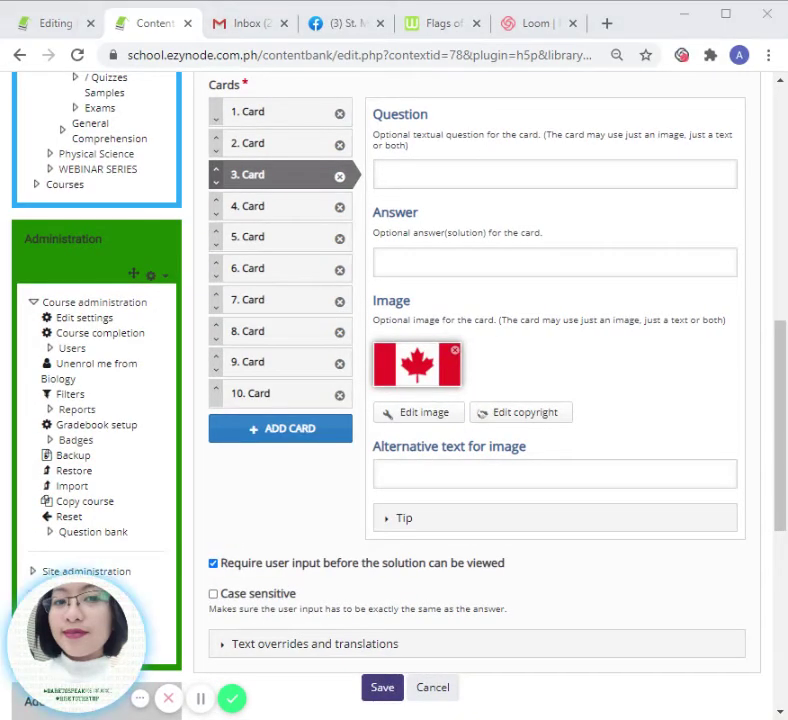
click(500, 262)
text(Canada)
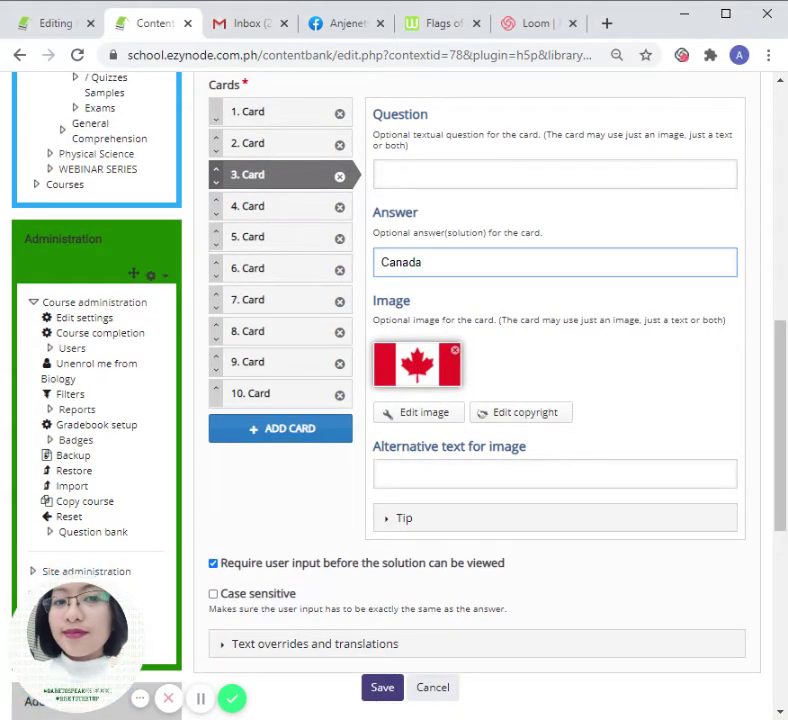
click(280, 212)
click(201, 698)
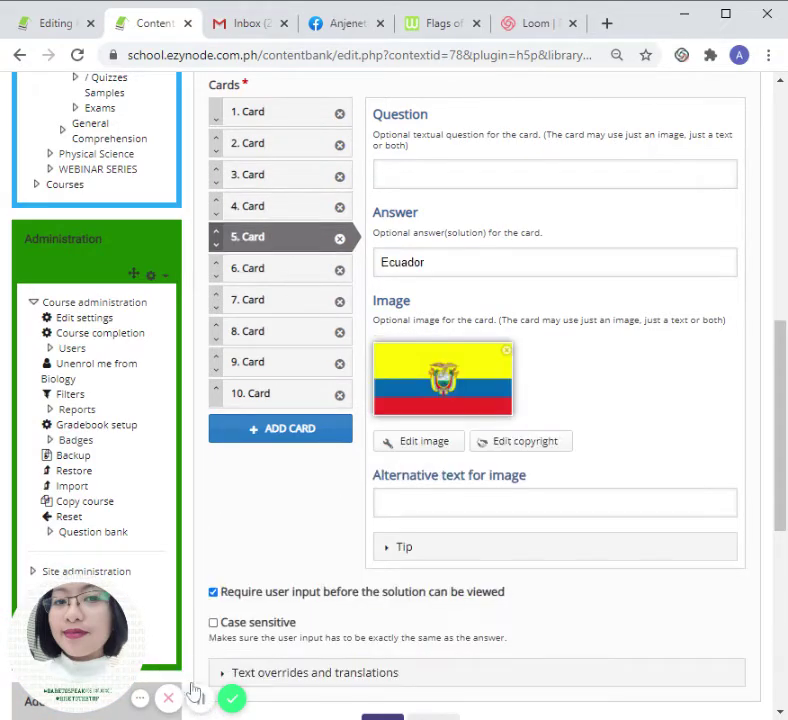
Step: Give card 6 the Mexican flag image and the answer 'Mexico'
click(269, 258)
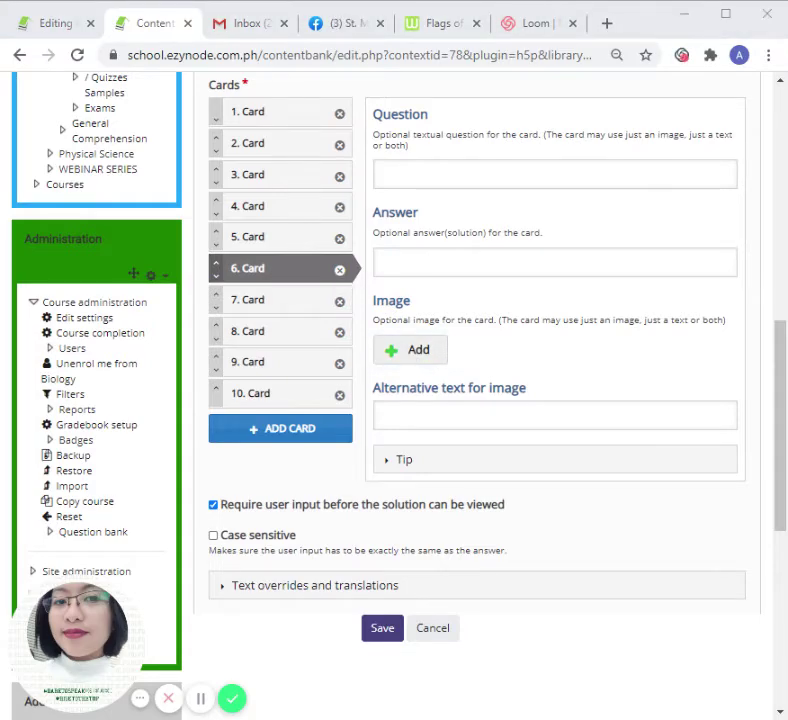
click(407, 350)
click(420, 262)
text(Mexico)
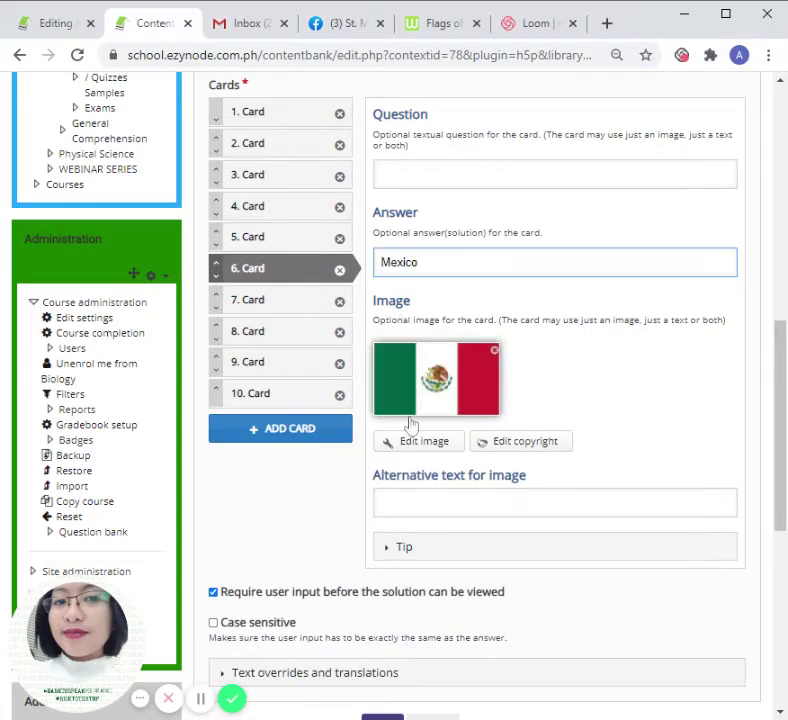
scroll(410, 425, down, 3)
click(272, 119)
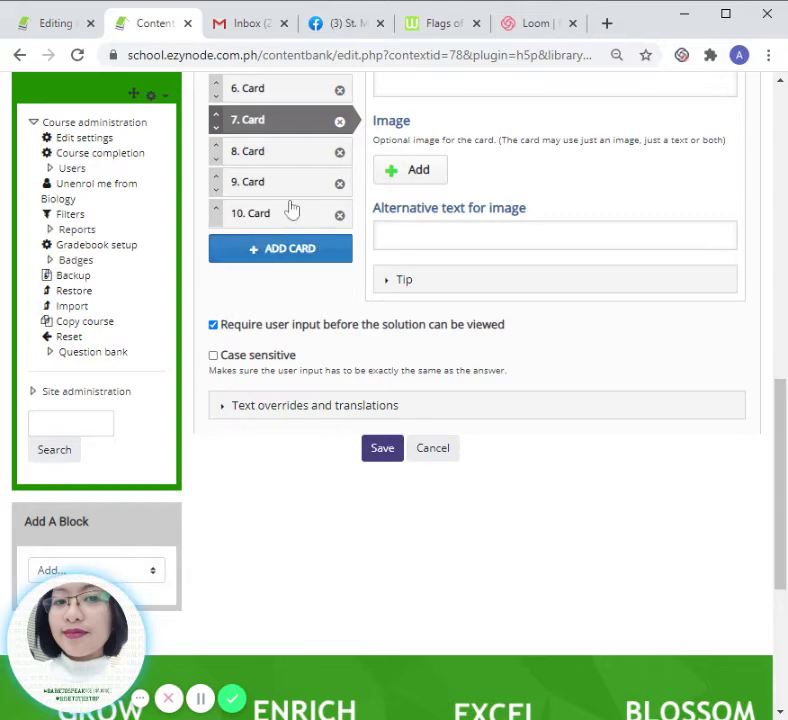
Step: Answer card 7 'Malaysia' and give card 8 the Pakistani flag with answer 'Pakistan'
scroll(410, 200, up, 3)
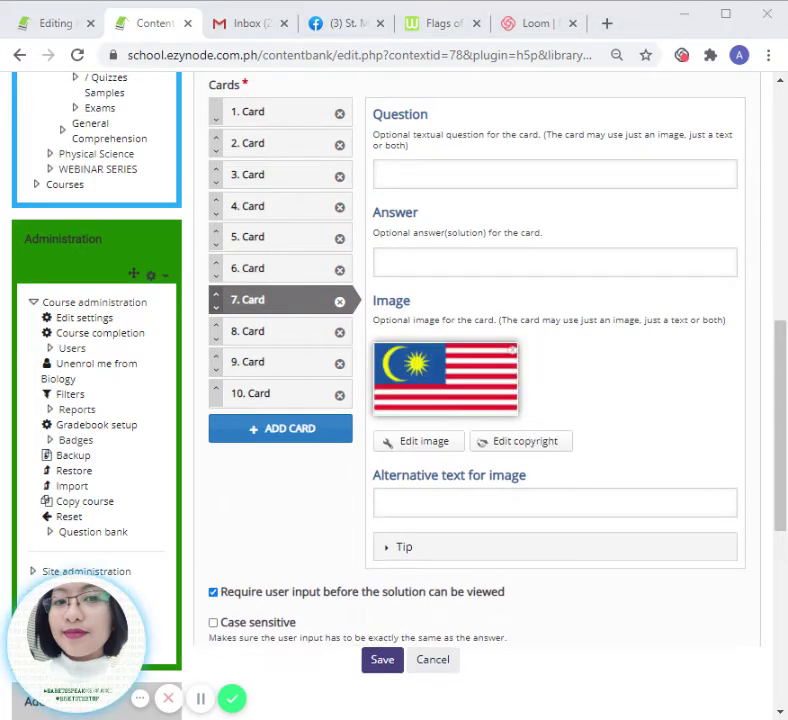
click(555, 262)
text(Malaysia)
click(296, 327)
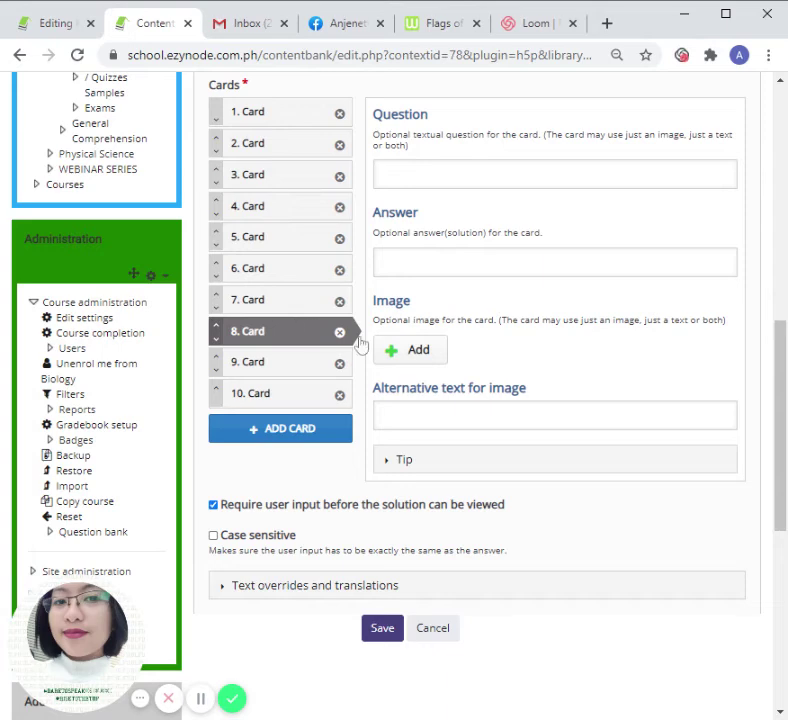
click(418, 350)
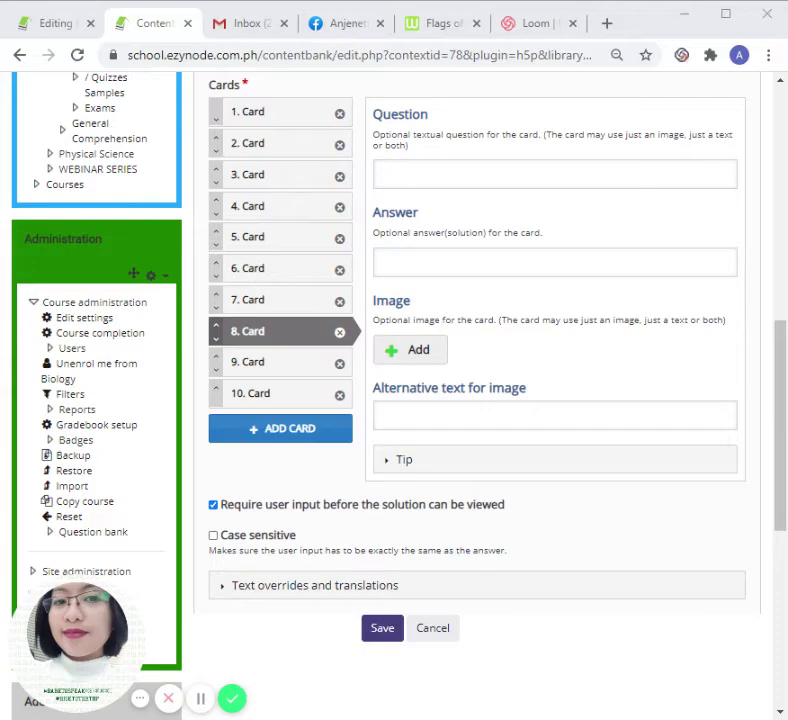
key(Return)
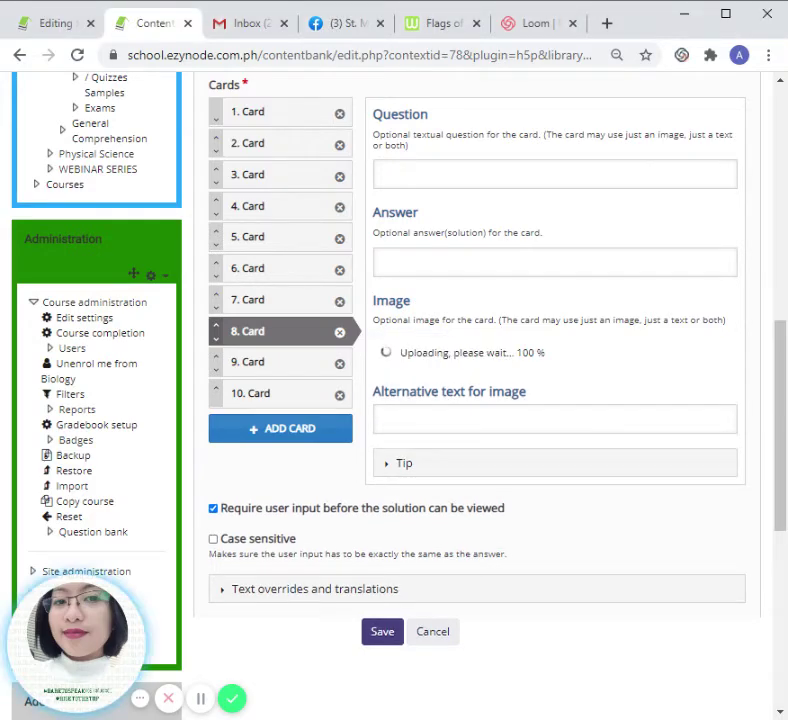
click(555, 262)
text(Pakistan)
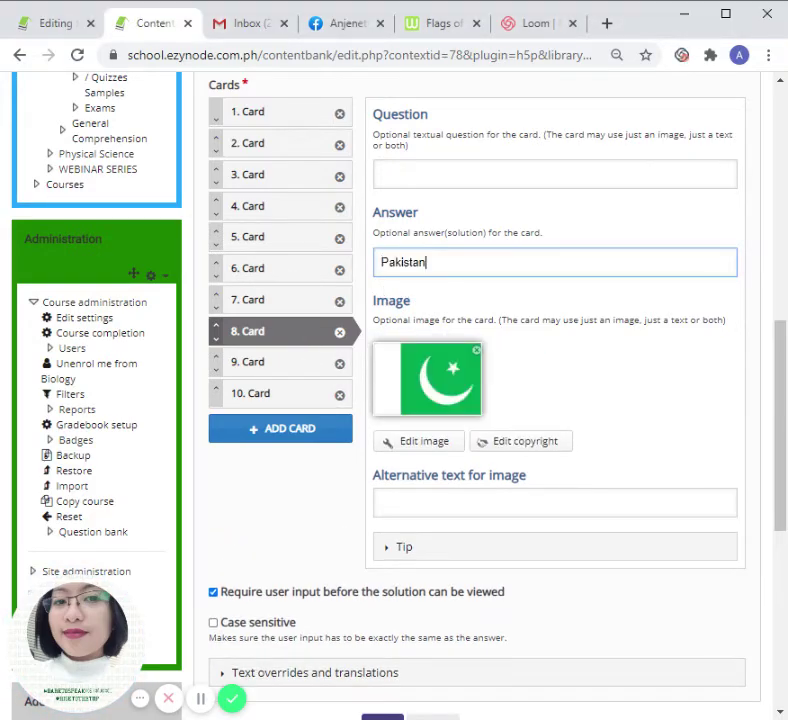
Step: Add the Philippine flag image to card 9 and start its answer
click(285, 362)
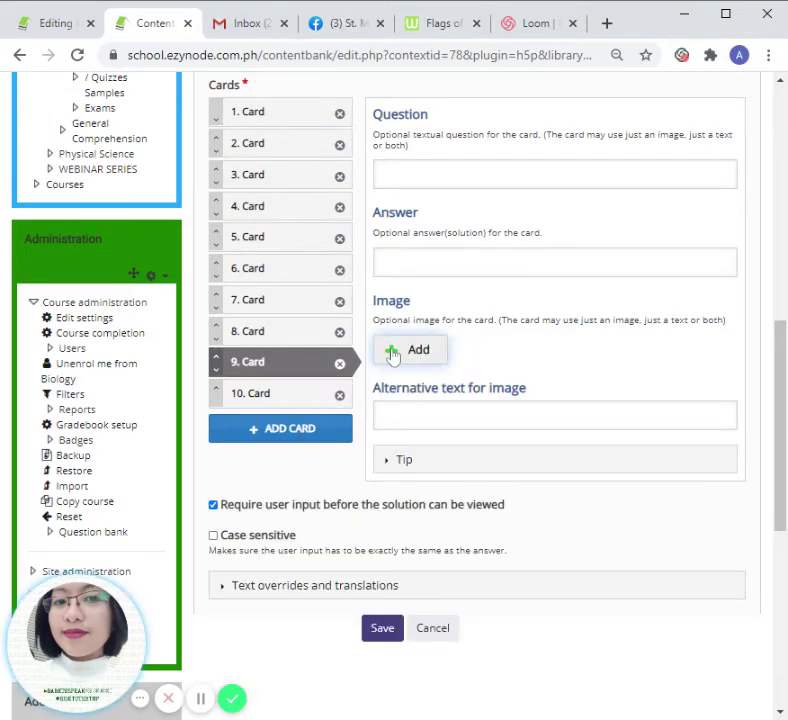
click(391, 354)
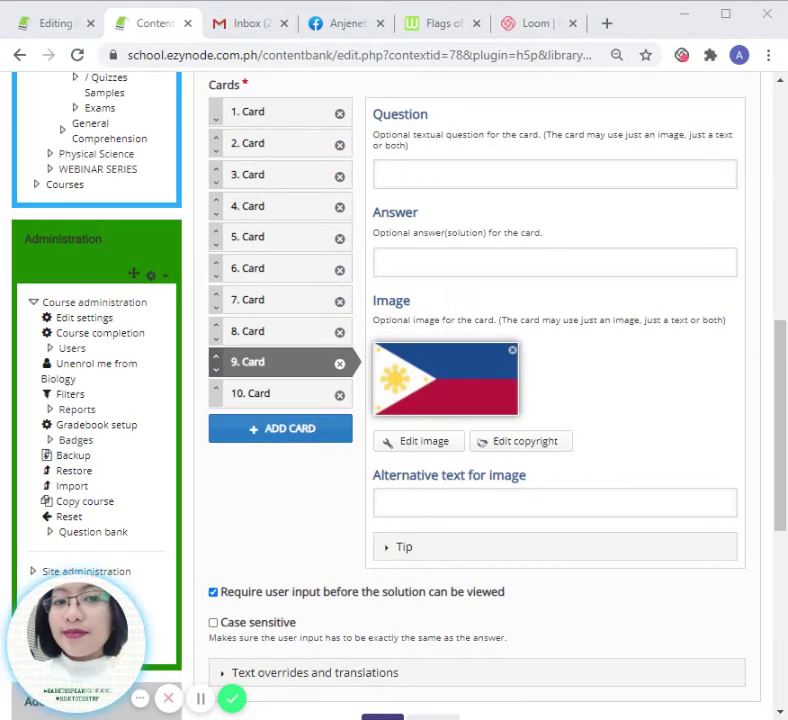
click(508, 262)
Step: Answer card 9 'Philippines' and give card 10 the Russian flag with answer 'Russia'
text(Philippines)
click(251, 396)
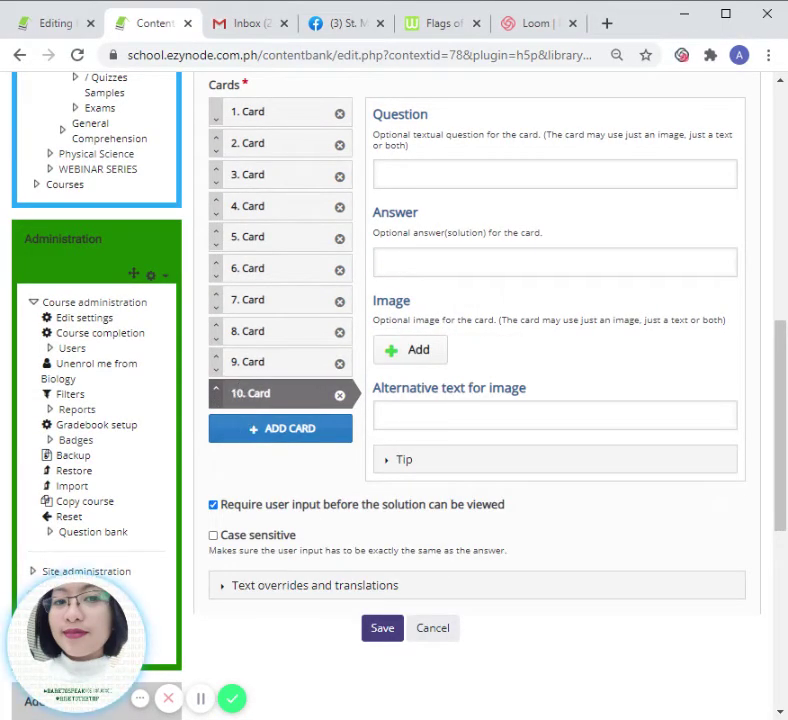
click(410, 365)
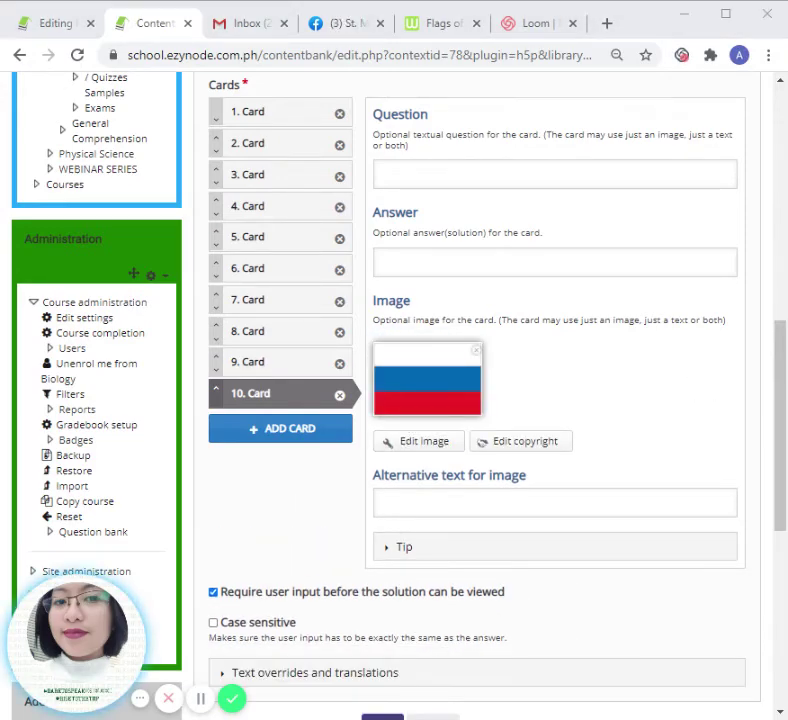
click(432, 262)
text(Russia)
Step: Save the 'Different Flags in the World' flashcard set
scroll(349, 463, down, 1)
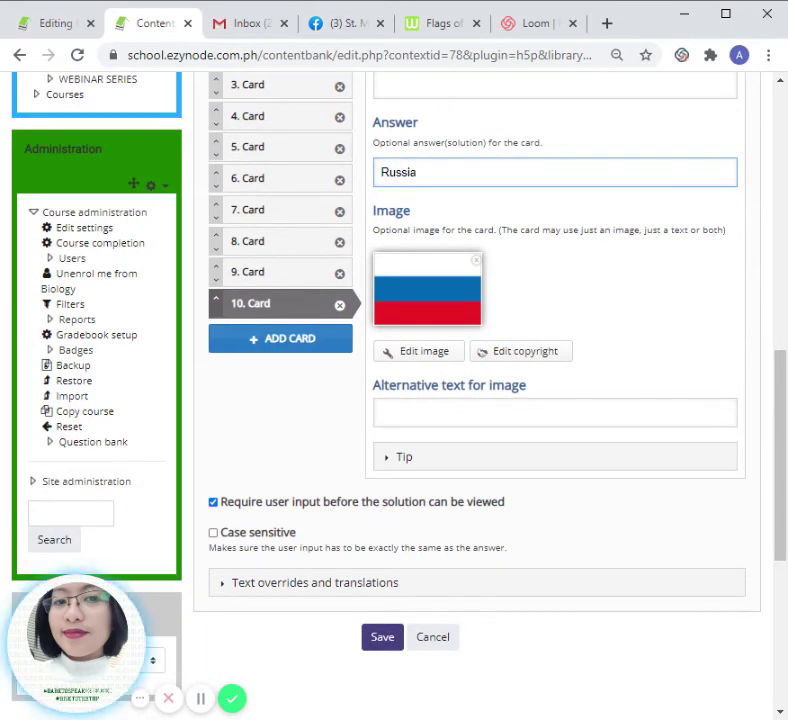
scroll(375, 514, up, 1)
scroll(410, 119, up, 3)
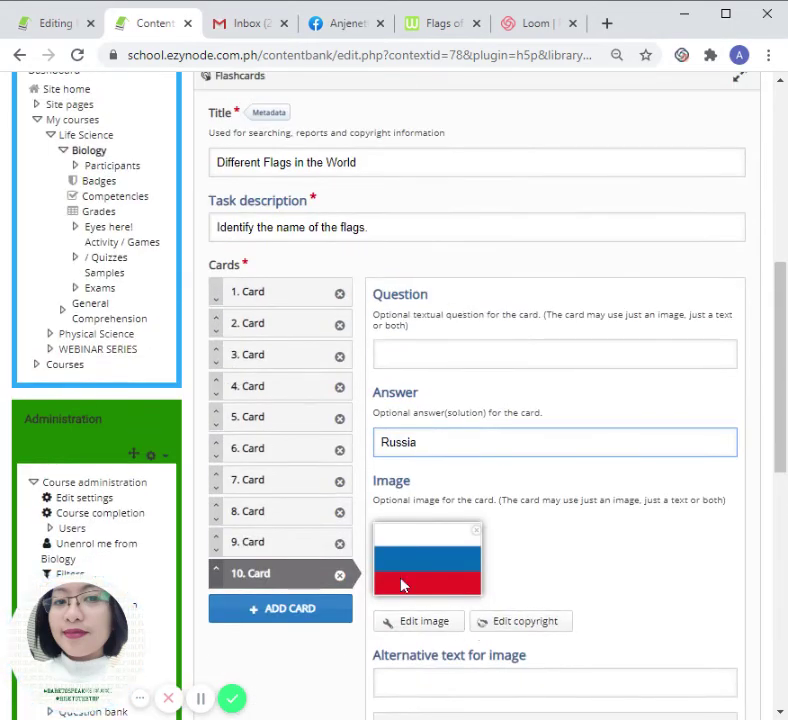
scroll(290, 428, down, 2)
scroll(463, 489, up, 1)
scroll(401, 538, down, 3)
click(380, 548)
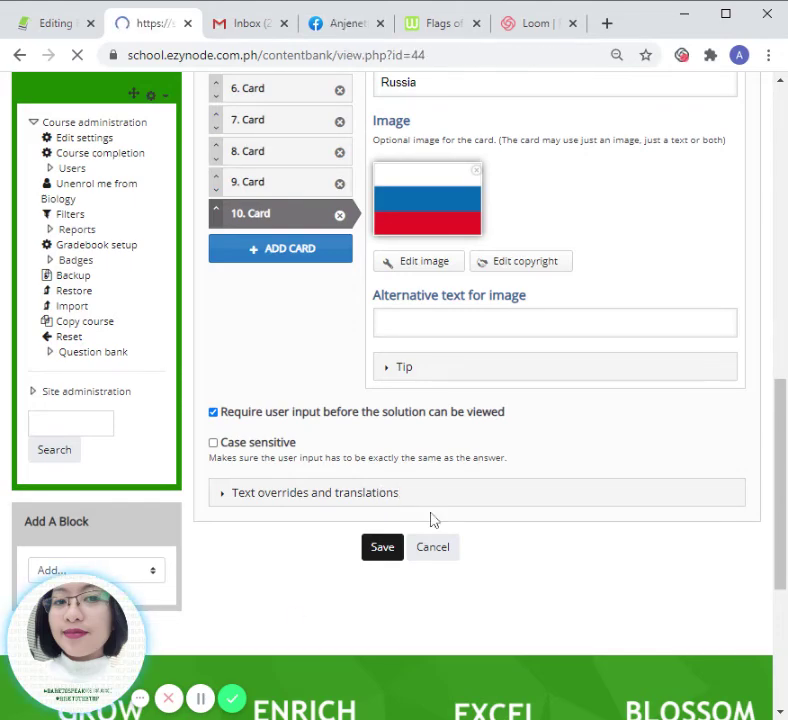
Step: In the preview, answer card 1 'Israel' and card 2 'Australia', checking each
scroll(247, 588, down, 2)
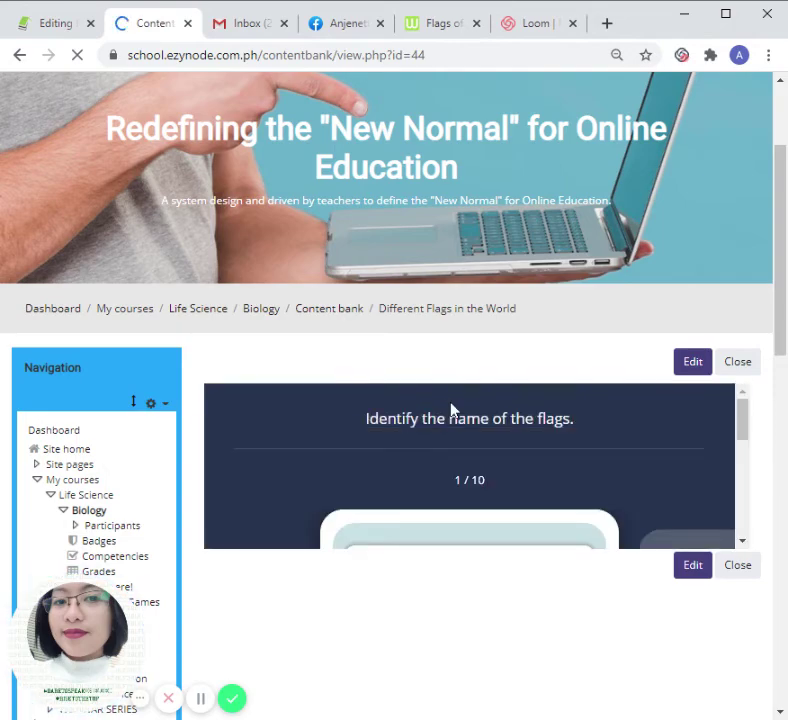
scroll(505, 458, down, 2)
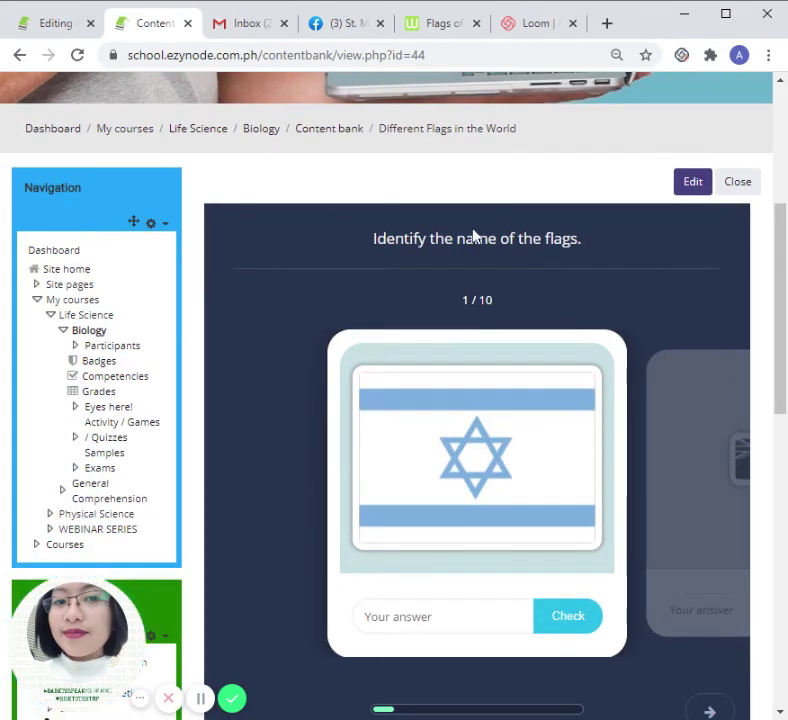
scroll(556, 216, down, 2)
scroll(550, 285, up, 1)
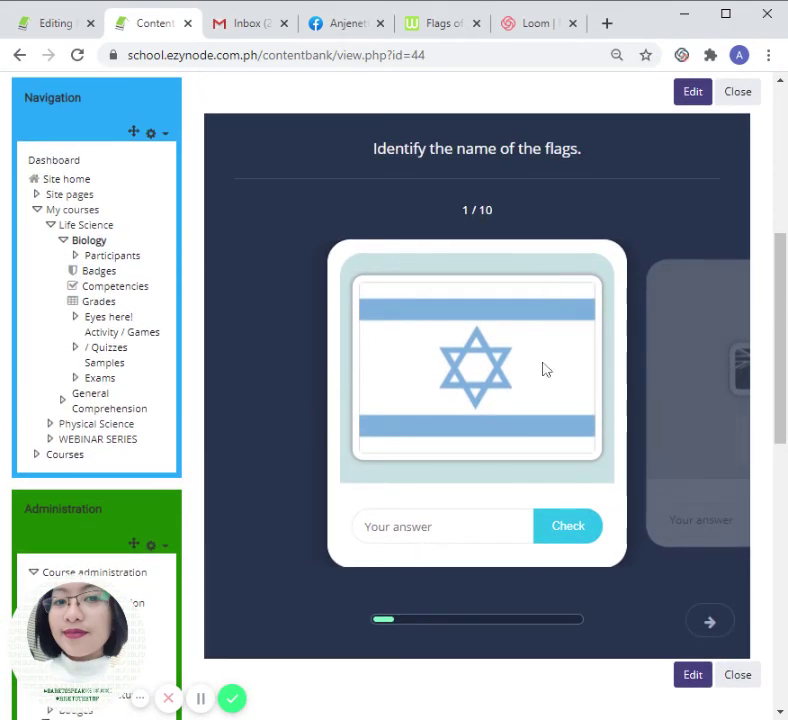
click(440, 526)
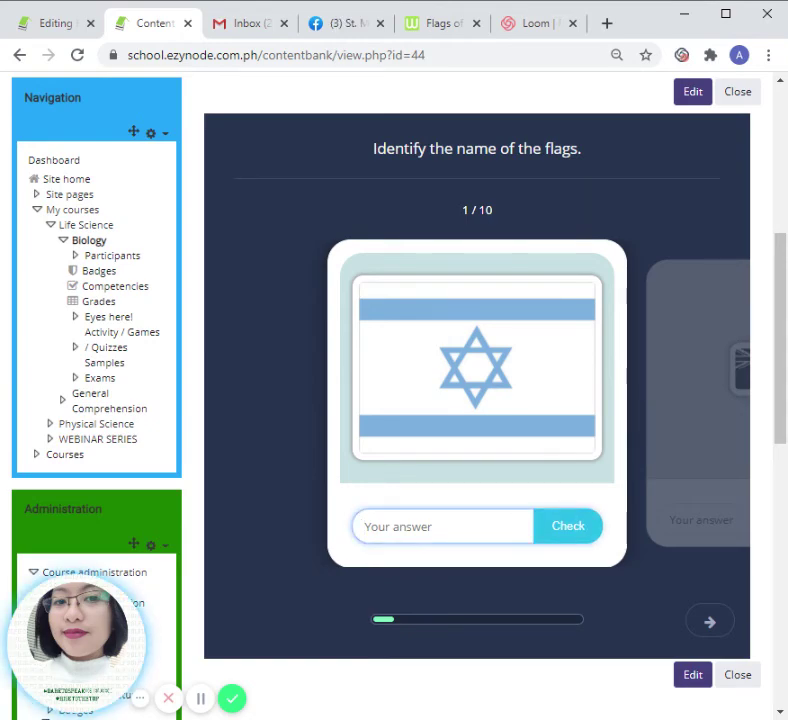
text(Israel)
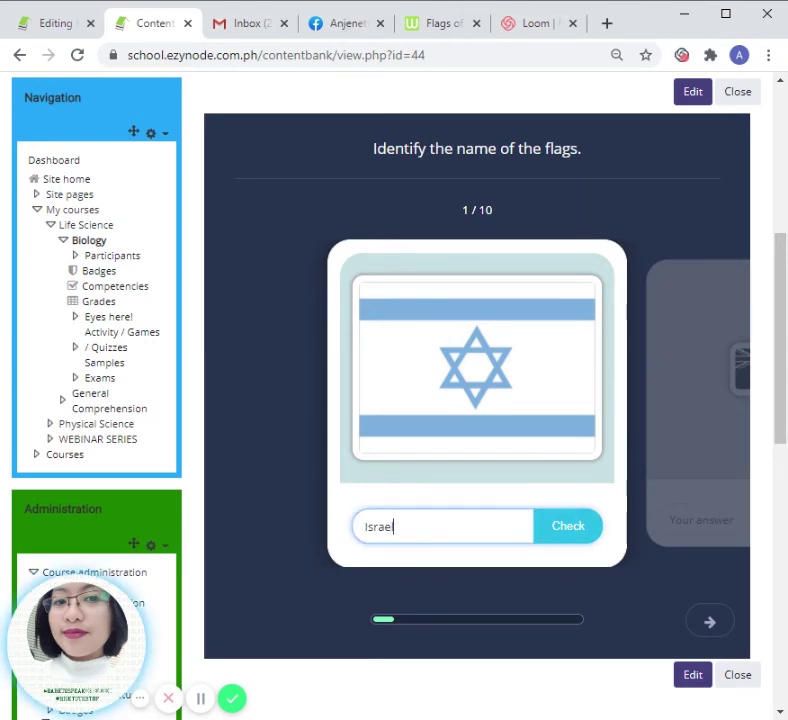
click(587, 541)
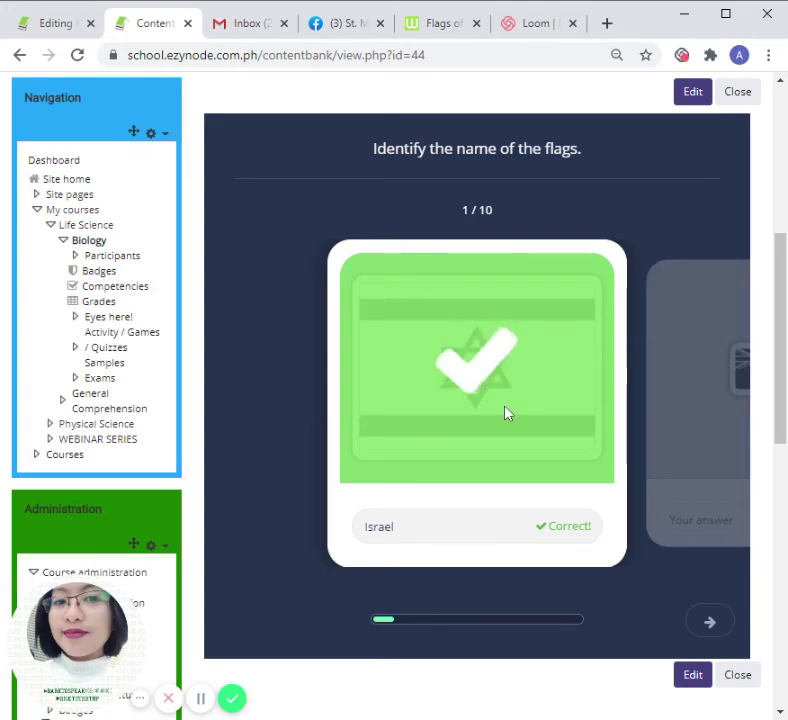
click(708, 622)
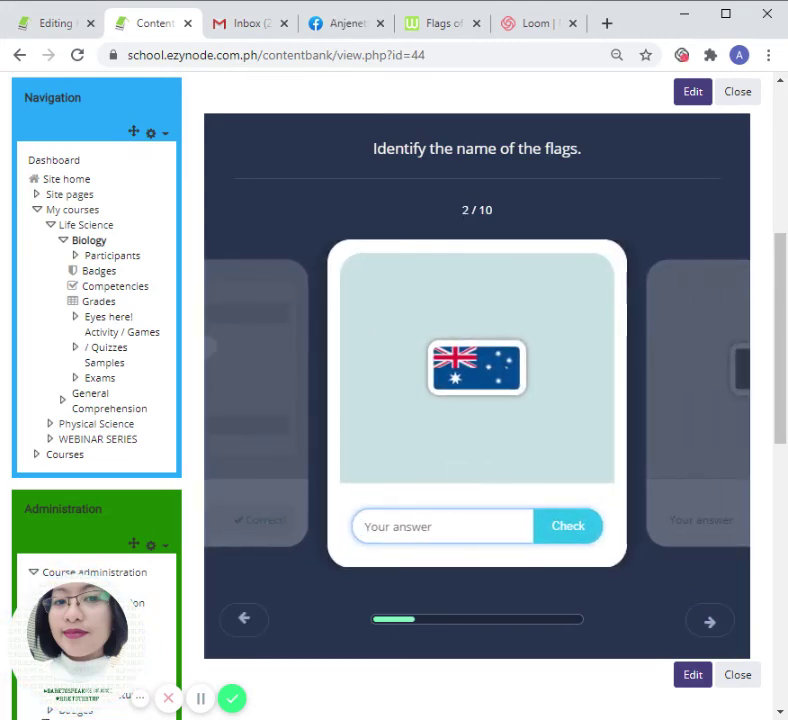
text(Australia)
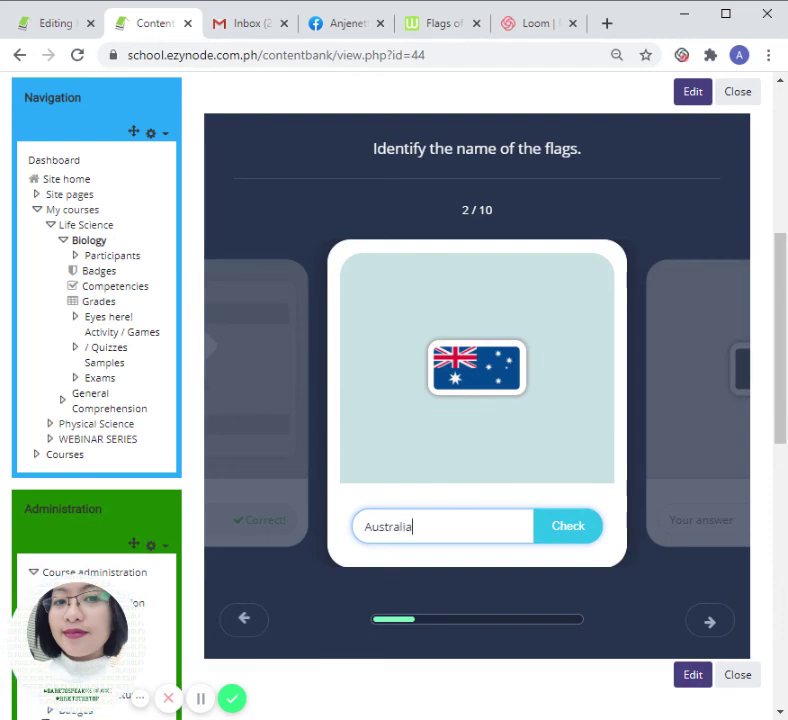
click(563, 535)
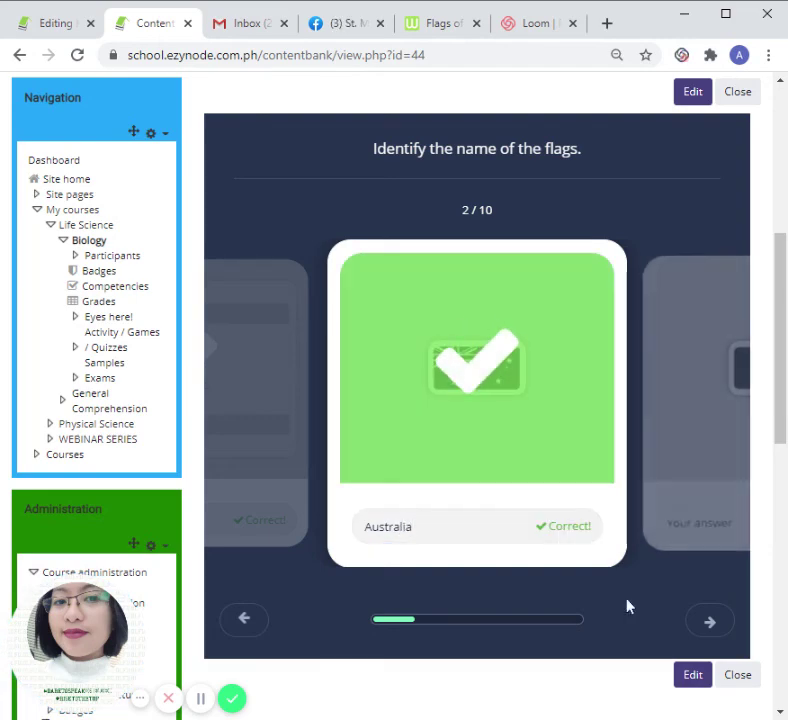
Step: Answer the third card 'Canada' and check it, then view card 4's Croatian flag
click(709, 622)
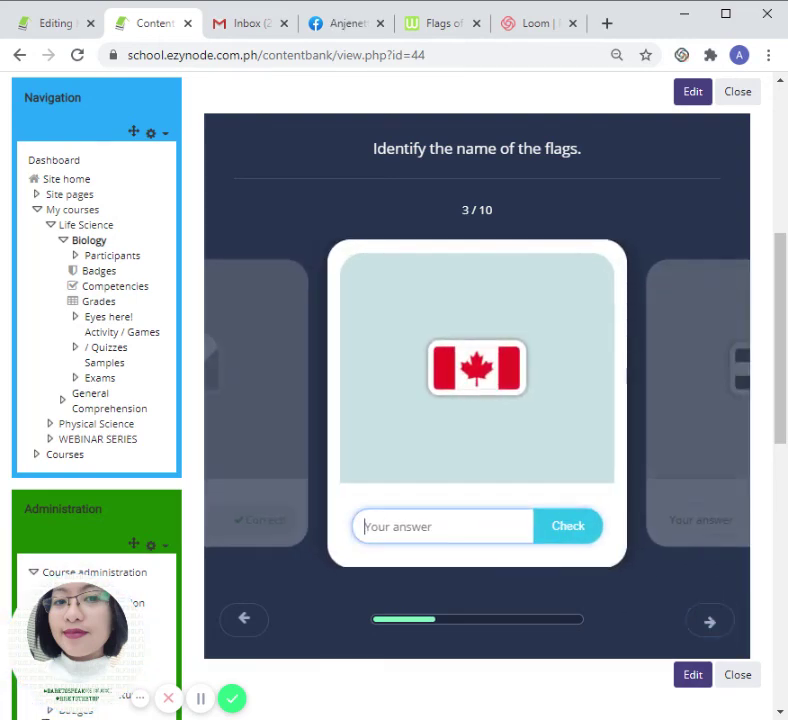
text(Canada)
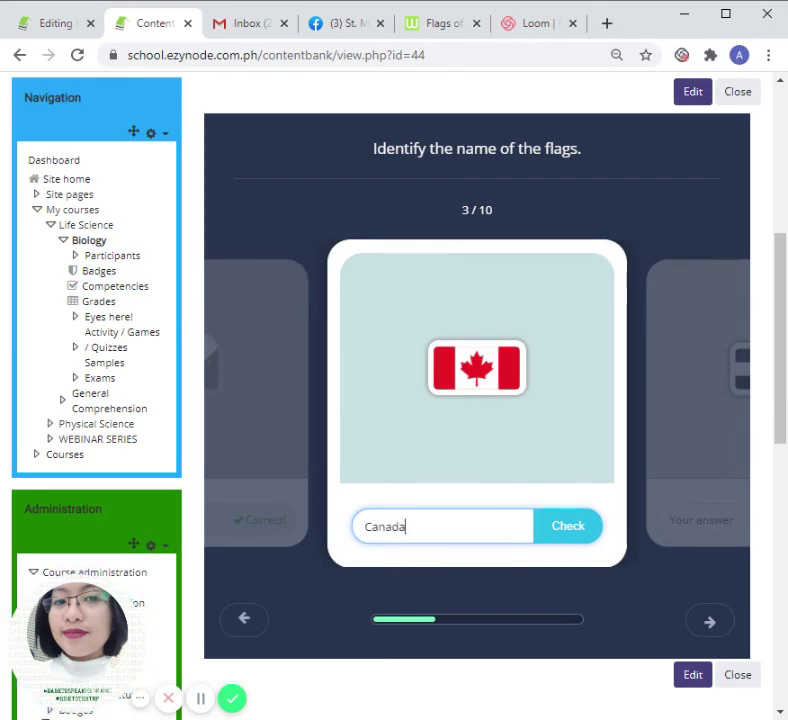
click(580, 526)
scroll(653, 565, up, 3)
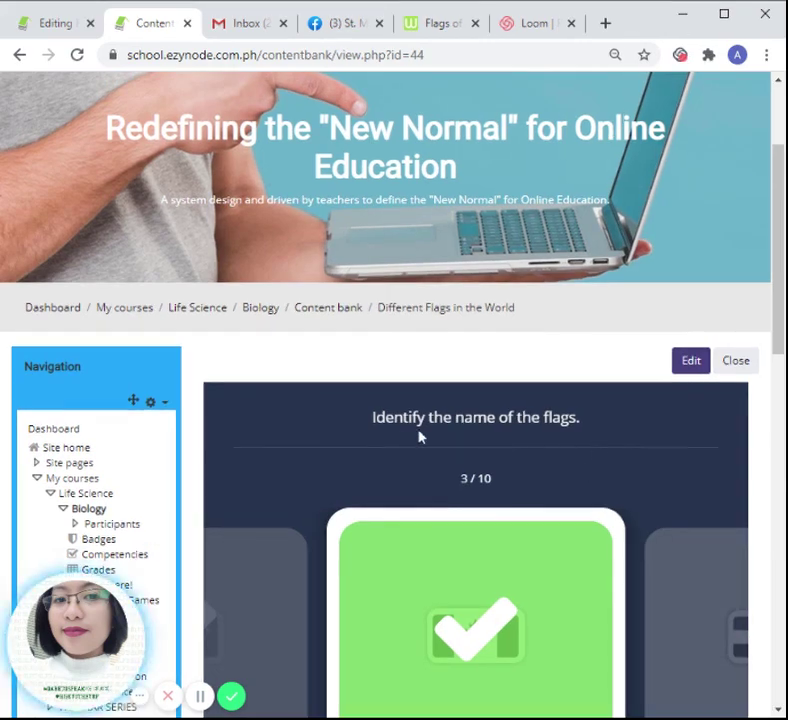
scroll(396, 438, down, 3)
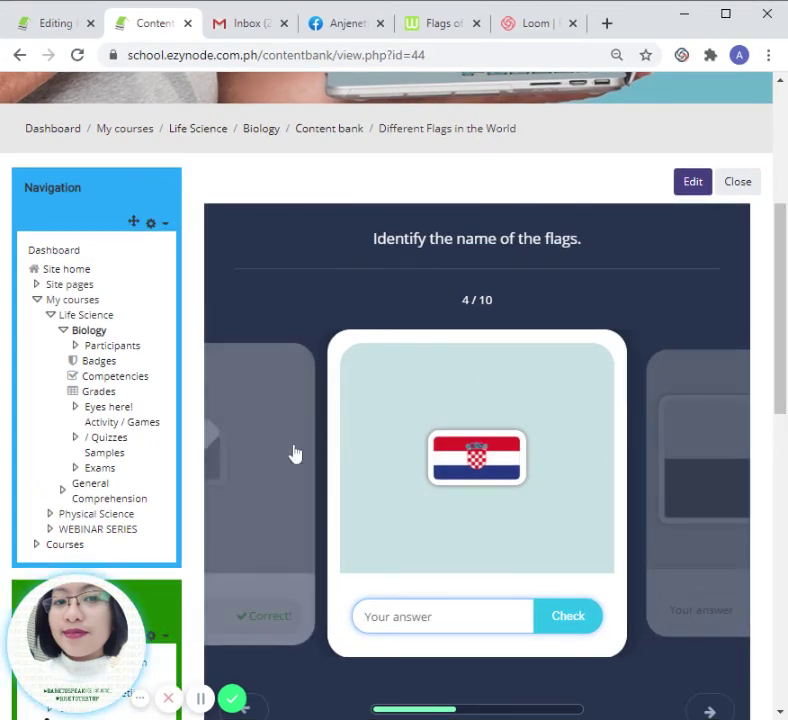
scroll(630, 294, down, 1)
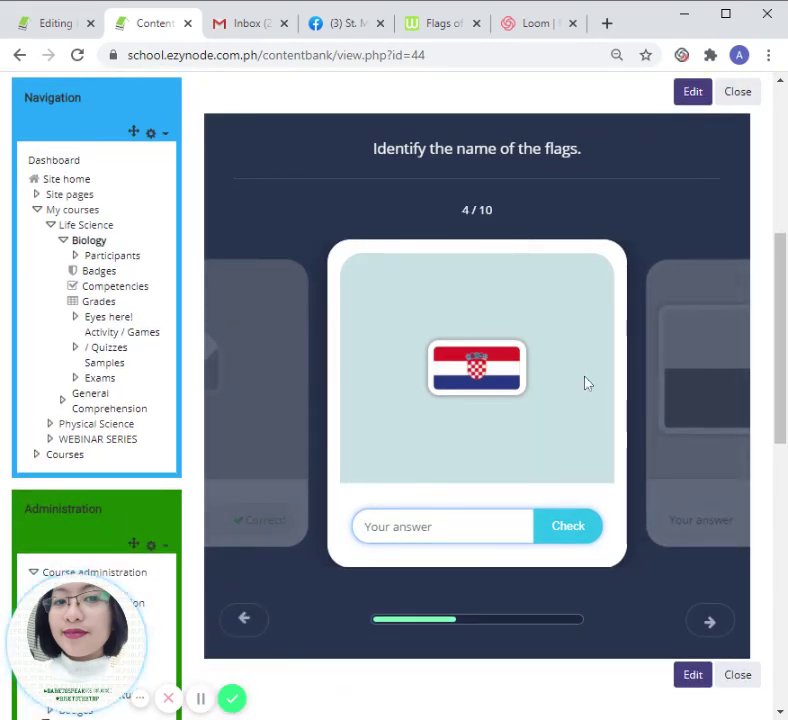